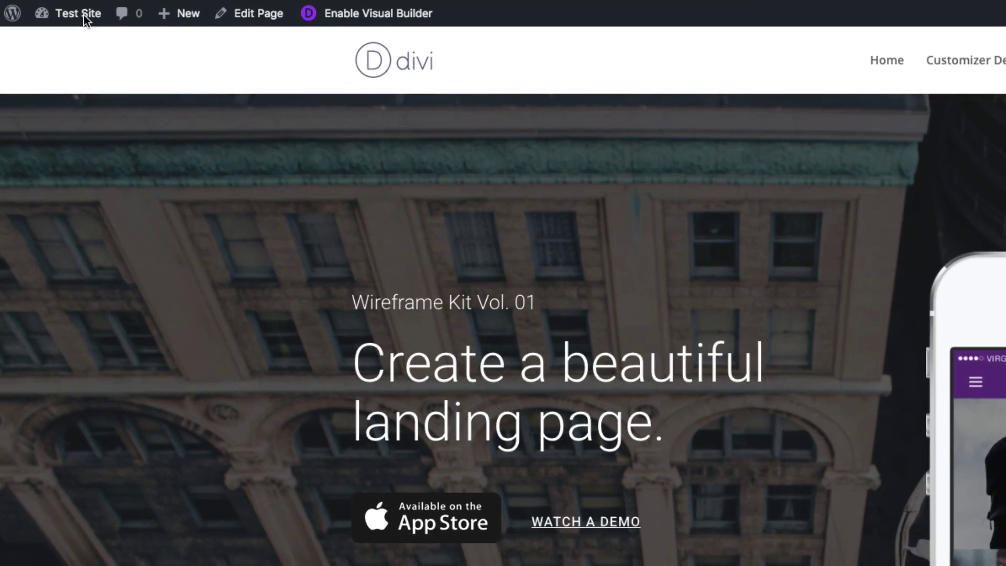
Step: Open the Divi Theme Customizer from the Test Site dashboard
{"action": "mouse_move", "coordinate": [54, 12]}
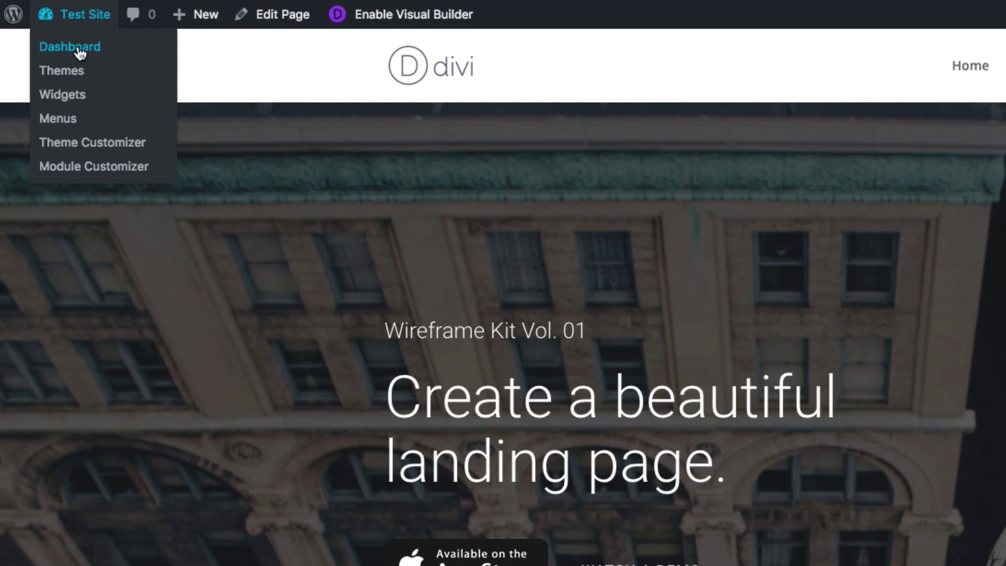
{"action": "left_click", "coordinate": [88, 47]}
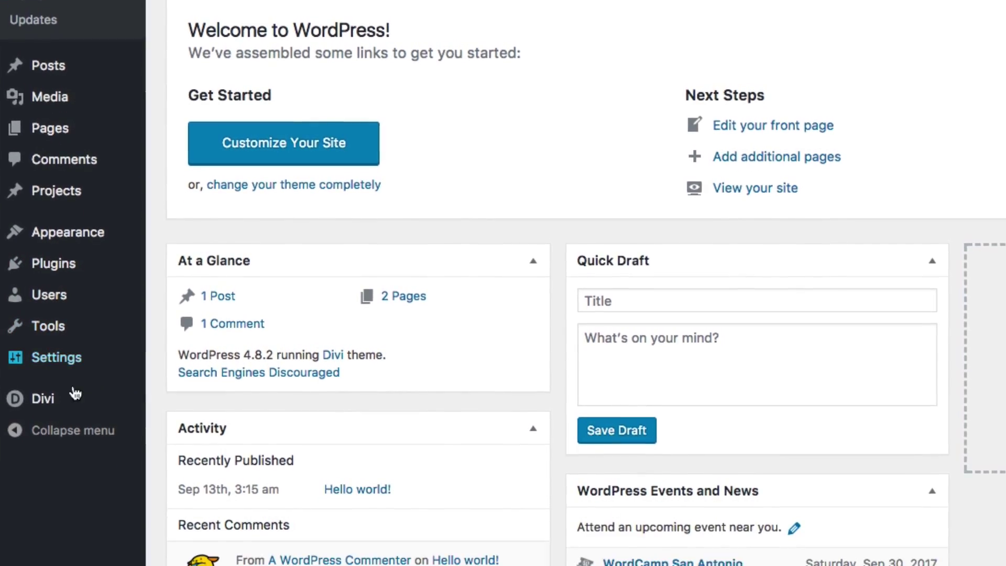
{"action": "mouse_move", "coordinate": [62, 382]}
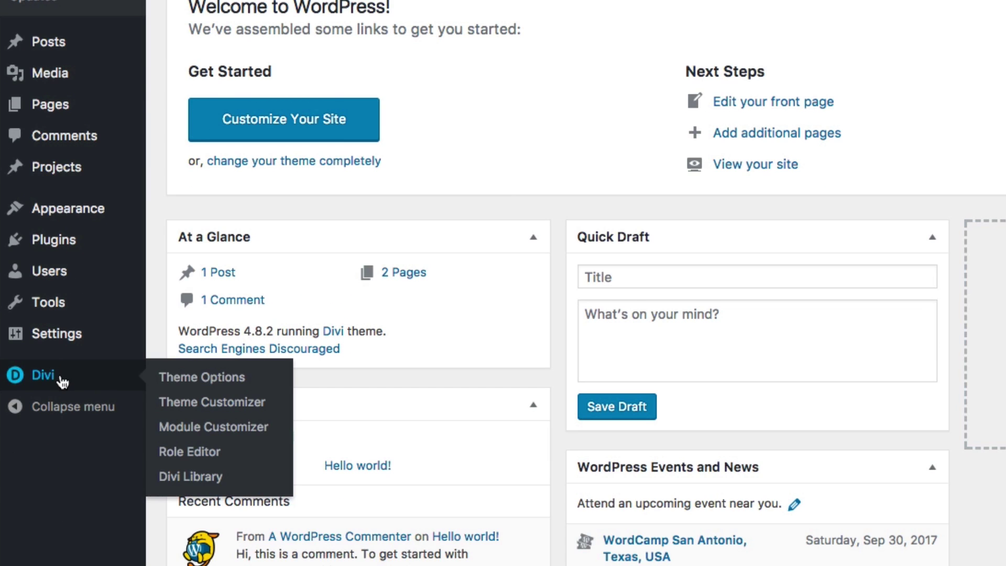
{"action": "left_click", "coordinate": [203, 408]}
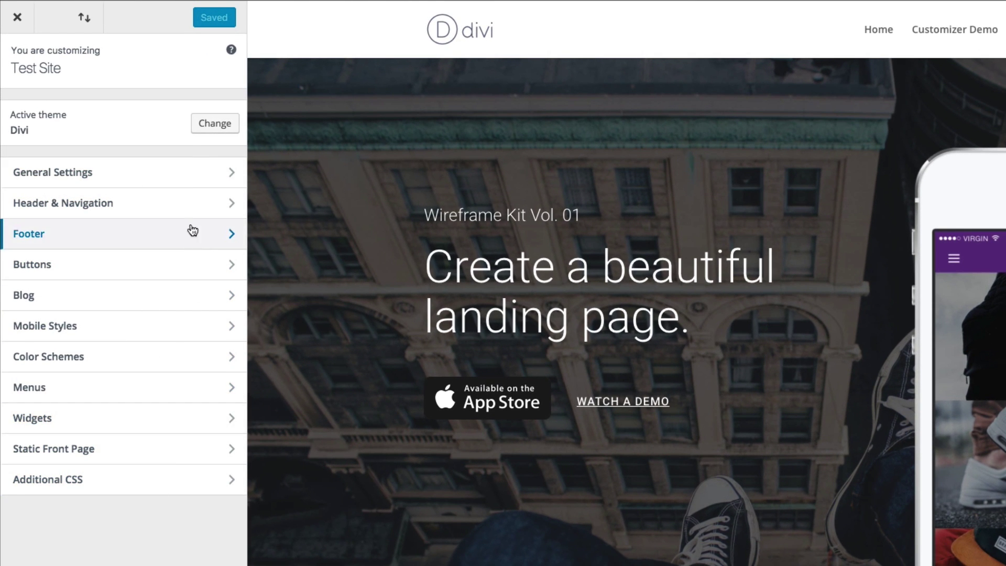
Step: Look through Site Identity and Header & Navigation, then return to the General Settings group
{"action": "left_click", "coordinate": [219, 180]}
{"action": "left_click", "coordinate": [144, 108]}
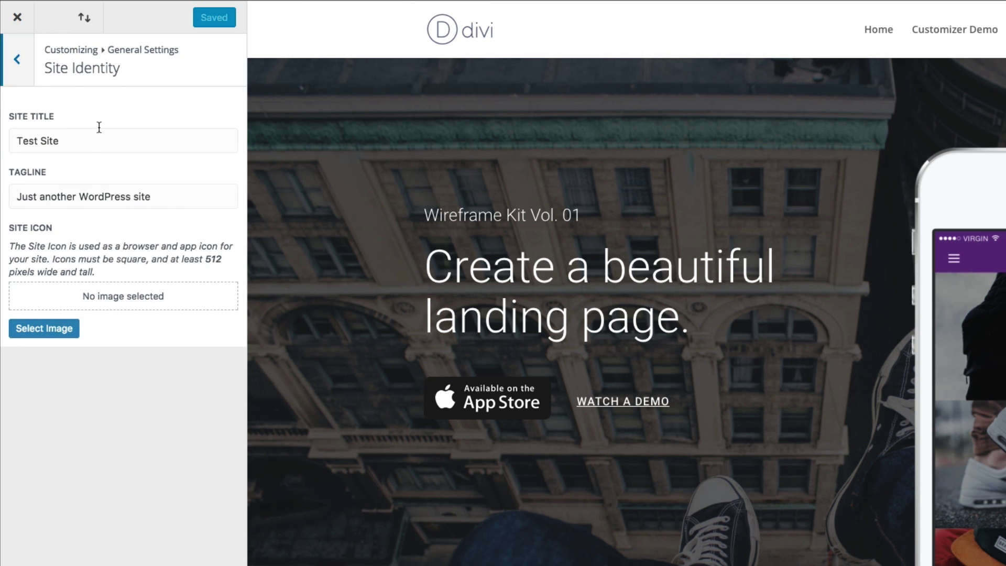
{"action": "left_click", "coordinate": [17, 59]}
{"action": "left_click", "coordinate": [17, 59]}
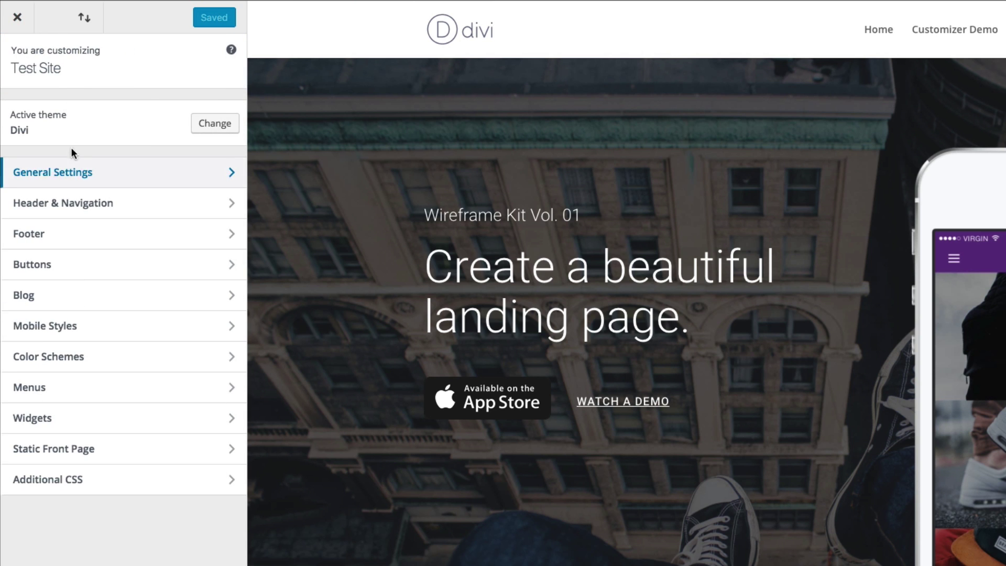
{"action": "left_click", "coordinate": [209, 209]}
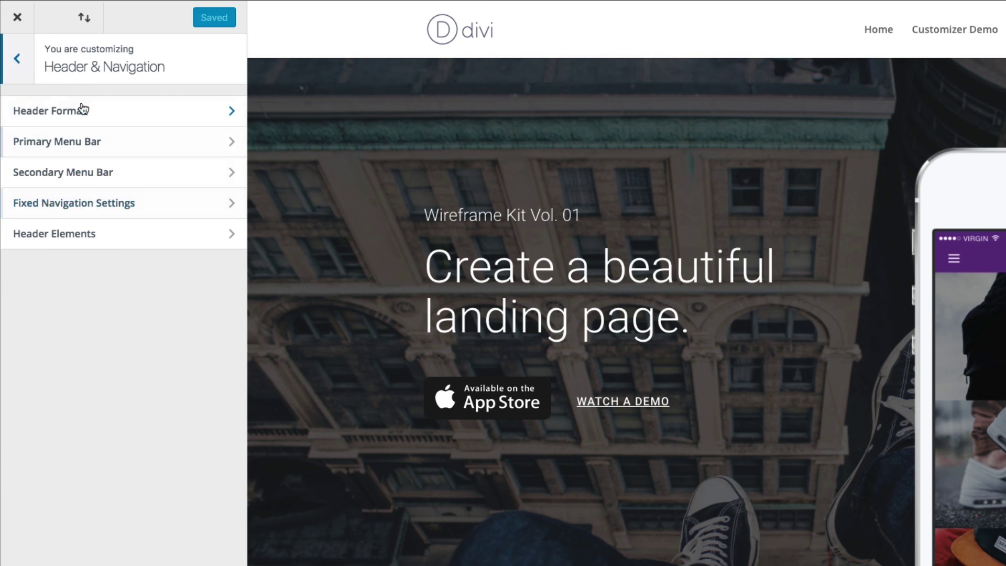
{"action": "left_click", "coordinate": [16, 60]}
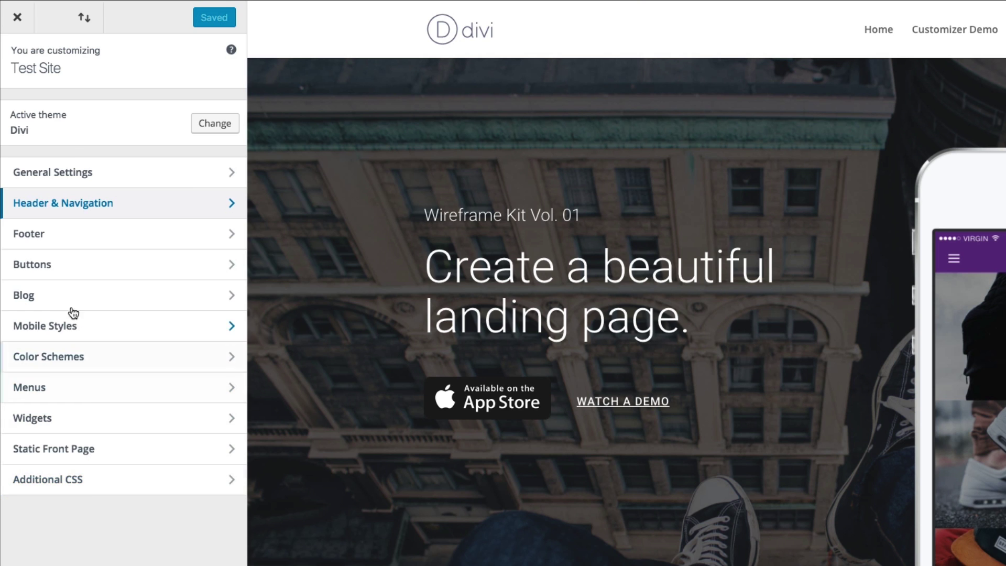
{"action": "left_click", "coordinate": [158, 181]}
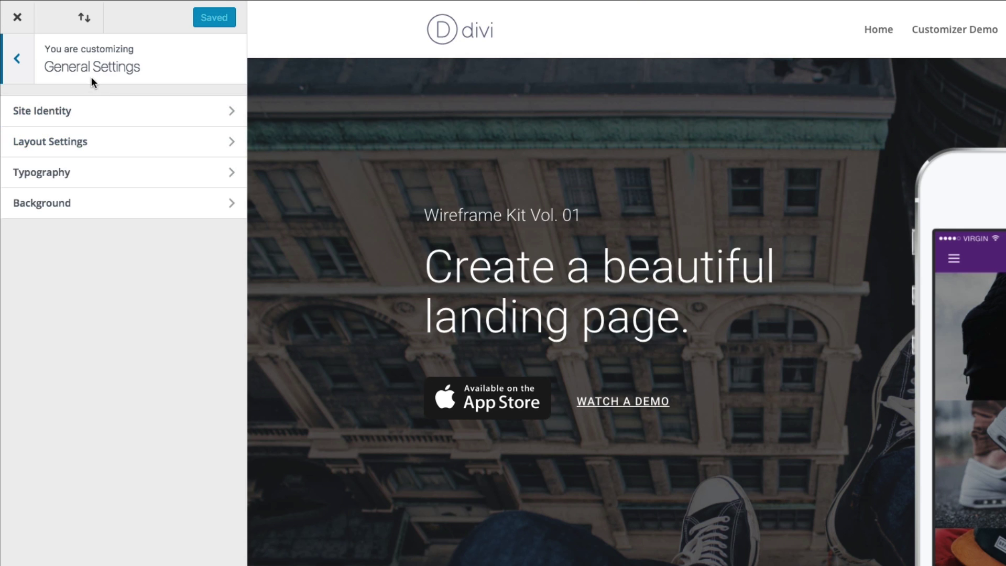
Step: Enable the boxed layout and try adjusting the content and gutter width sliders
{"action": "left_click", "coordinate": [76, 142]}
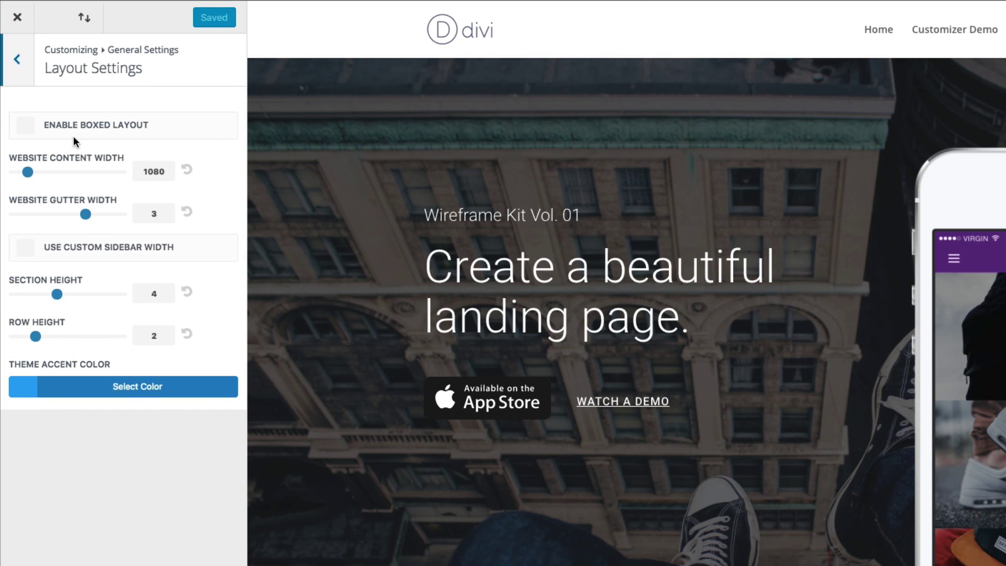
{"action": "left_click", "coordinate": [27, 126]}
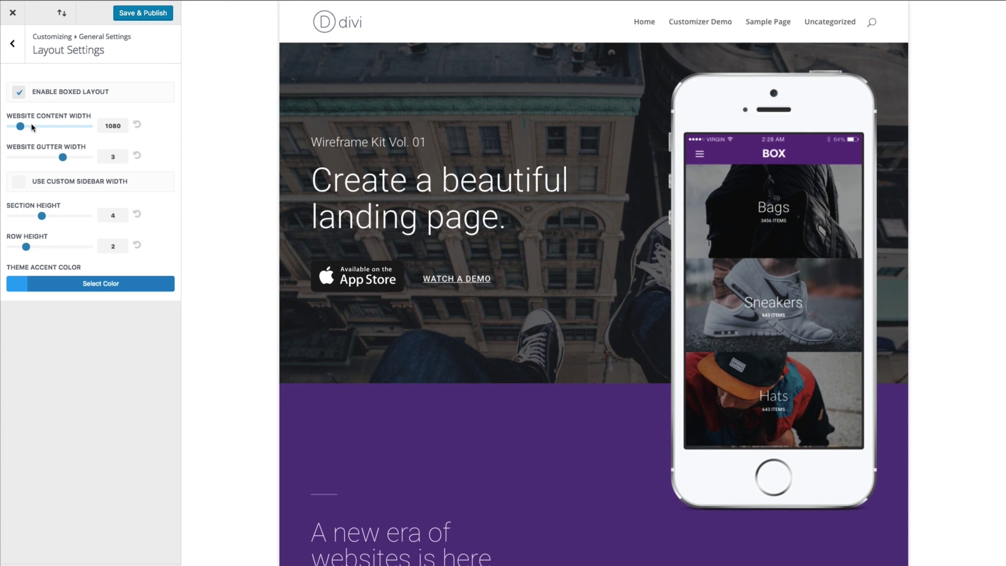
{"action": "left_click_drag", "start_coordinate": [20, 126], "coordinate": [23, 129]}
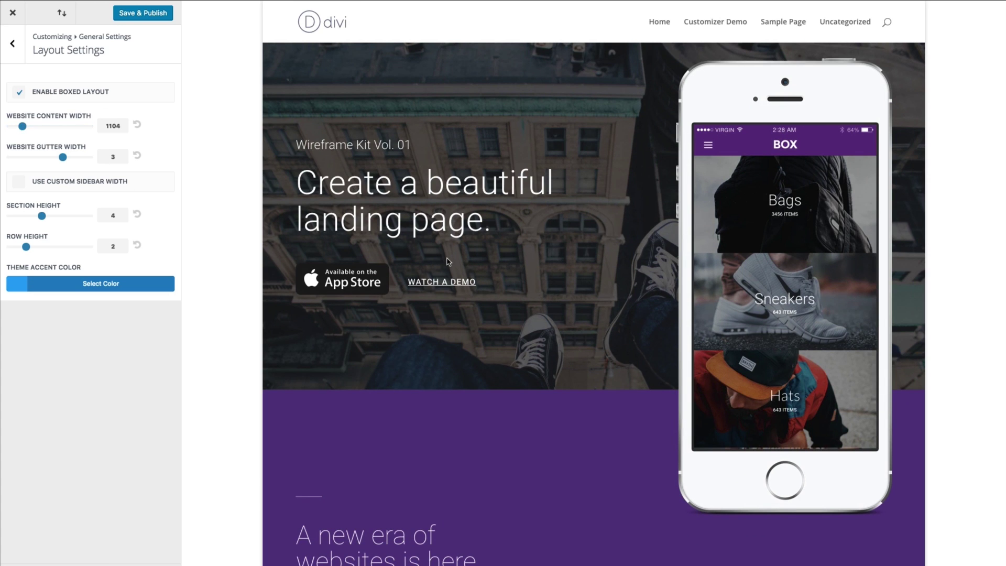
{"action": "mouse_move", "coordinate": [63, 158]}
{"action": "left_mouse_down"}
{"action": "mouse_move", "coordinate": [9, 157]}
{"action": "mouse_move", "coordinate": [61, 157]}
{"action": "left_mouse_up"}
{"action": "scroll", "coordinate": [279, 197], "scroll_direction": "down", "scroll_amount": 6}
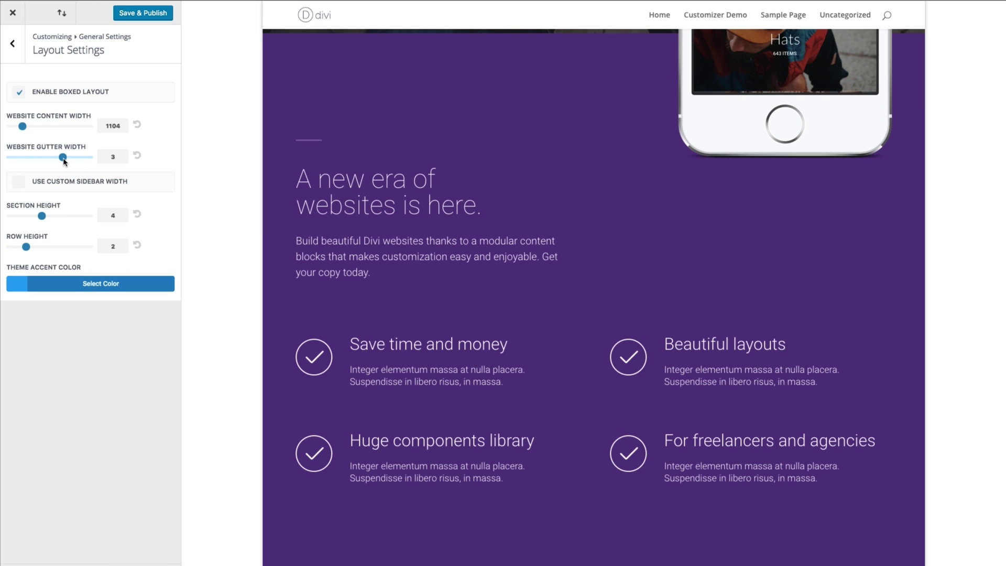
{"action": "left_click_drag", "start_coordinate": [51, 158], "coordinate": [43, 157]}
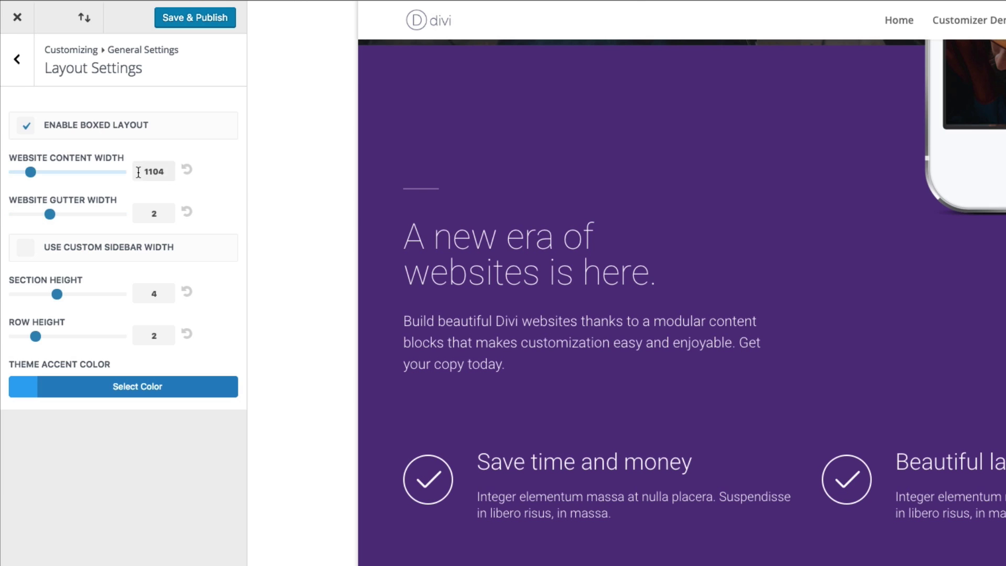
Step: Reset content width to 1080 and gutter width to 3, then turn boxed layout off
{"action": "left_click", "coordinate": [187, 171]}
{"action": "left_click", "coordinate": [188, 211]}
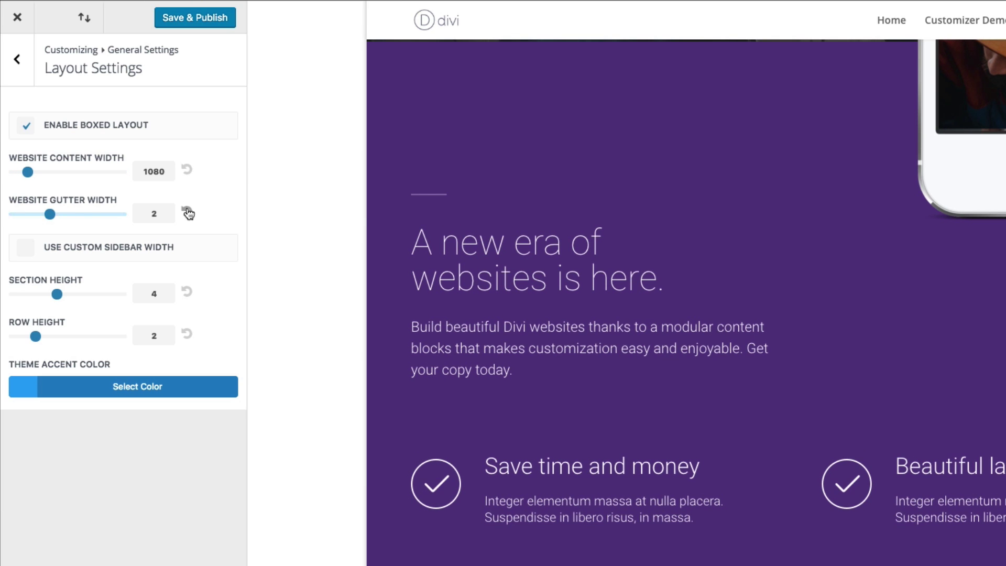
{"action": "left_click", "coordinate": [29, 129]}
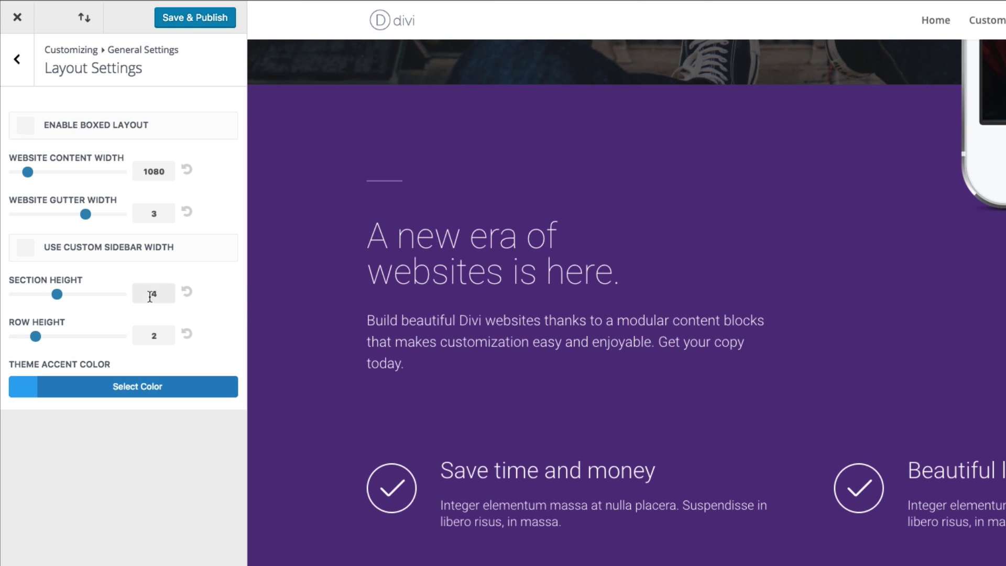
{"action": "left_click", "coordinate": [17, 67]}
Step: Try the Typography header text size slider, leaving it at 50
{"action": "left_click", "coordinate": [72, 174]}
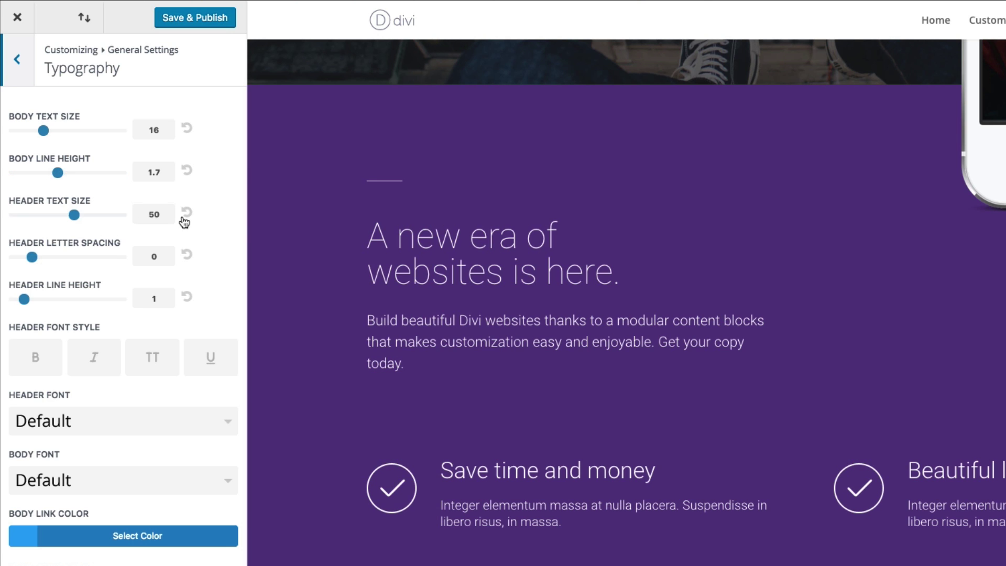
{"action": "mouse_move", "coordinate": [74, 220]}
{"action": "left_mouse_down"}
{"action": "mouse_move", "coordinate": [60, 222]}
{"action": "mouse_move", "coordinate": [74, 221]}
{"action": "left_mouse_up"}
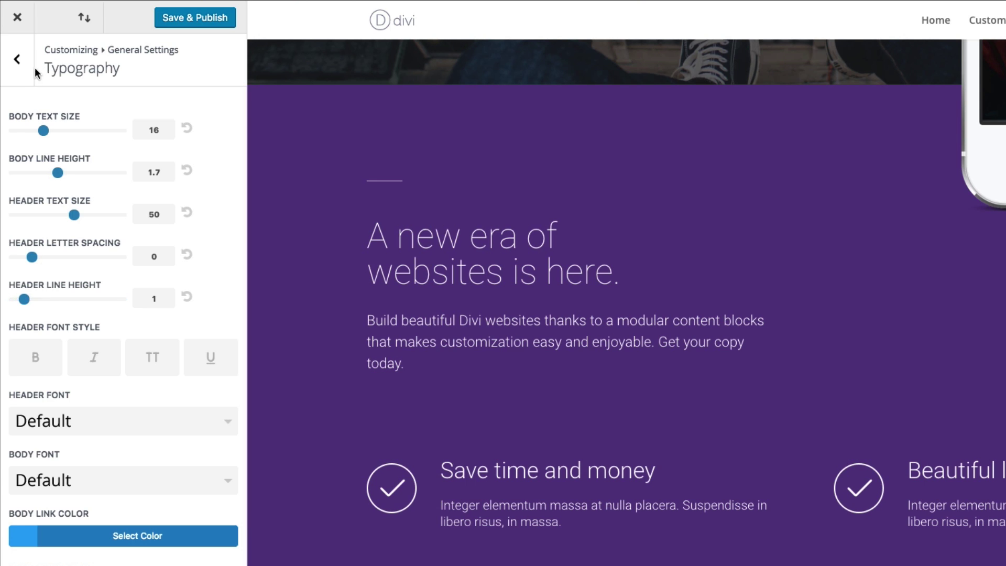
{"action": "left_click", "coordinate": [19, 66]}
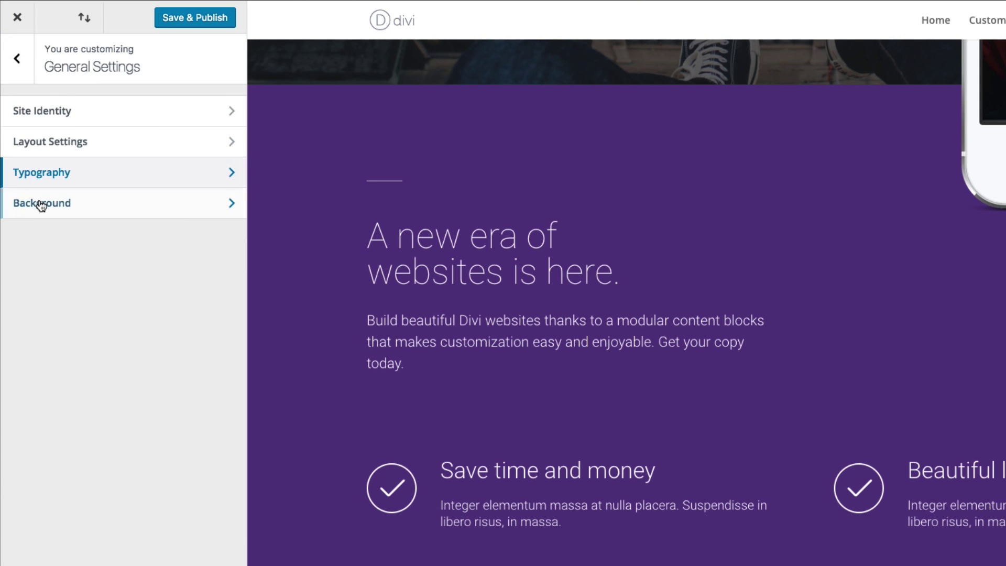
Step: Browse the Header & Navigation and Secondary Menu Bar settings, then open Header Elements
{"action": "left_click", "coordinate": [15, 69]}
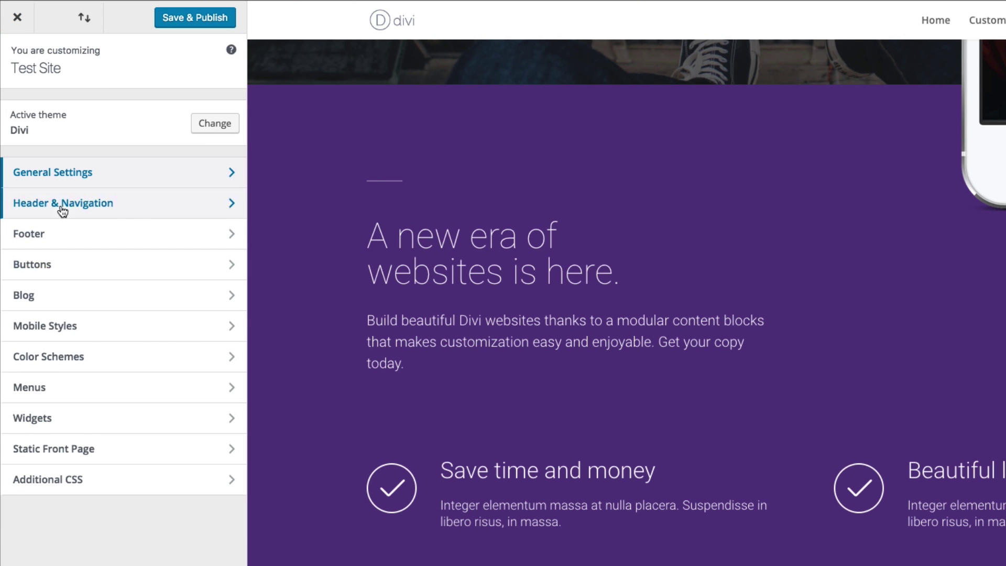
{"action": "left_click", "coordinate": [92, 212]}
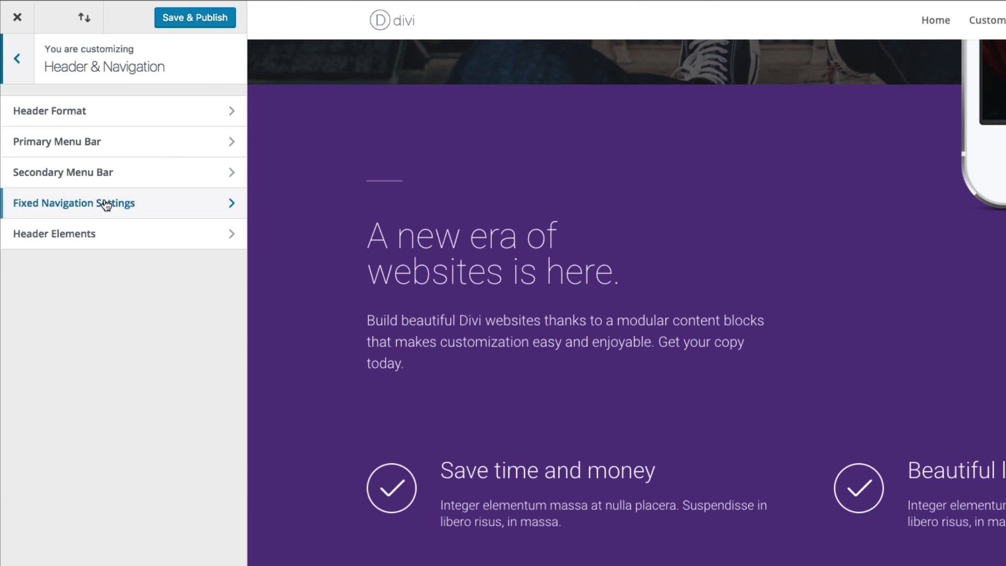
{"action": "scroll", "coordinate": [649, 294], "scroll_direction": "up", "scroll_amount": 10}
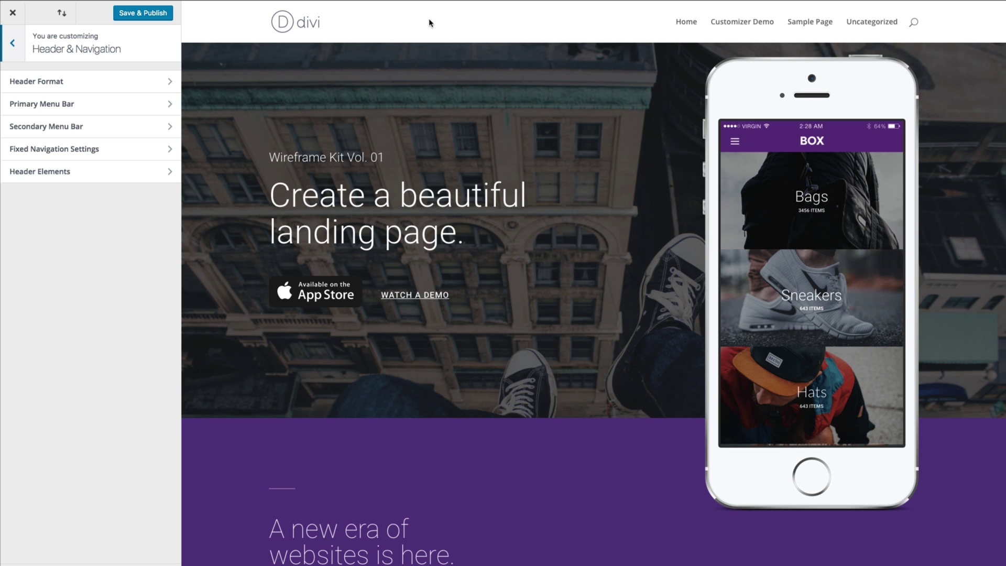
{"action": "scroll", "coordinate": [468, 107], "scroll_direction": "down", "scroll_amount": 3}
{"action": "scroll", "coordinate": [468, 107], "scroll_direction": "down", "scroll_amount": 3}
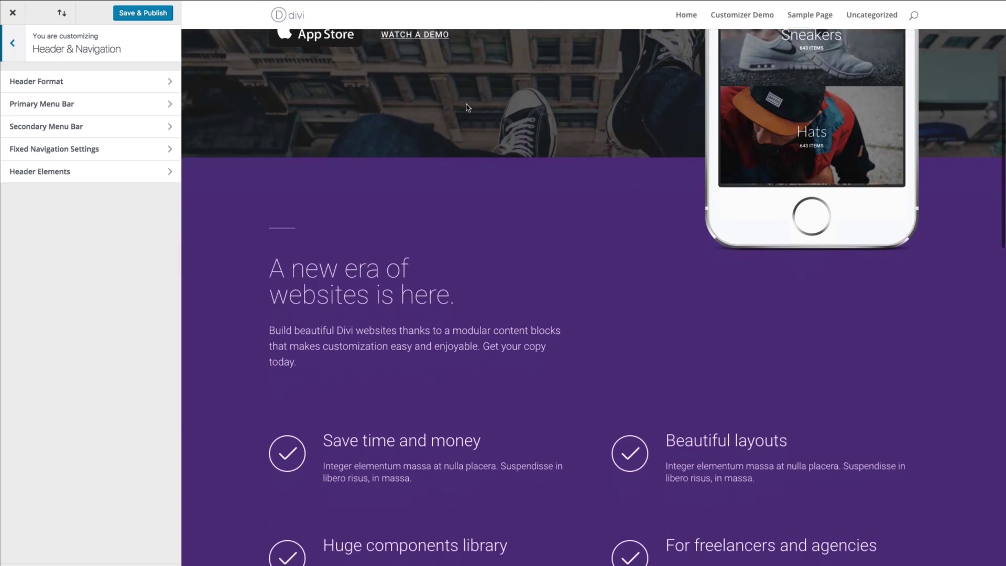
{"action": "scroll", "coordinate": [584, 128], "scroll_direction": "up", "scroll_amount": 6}
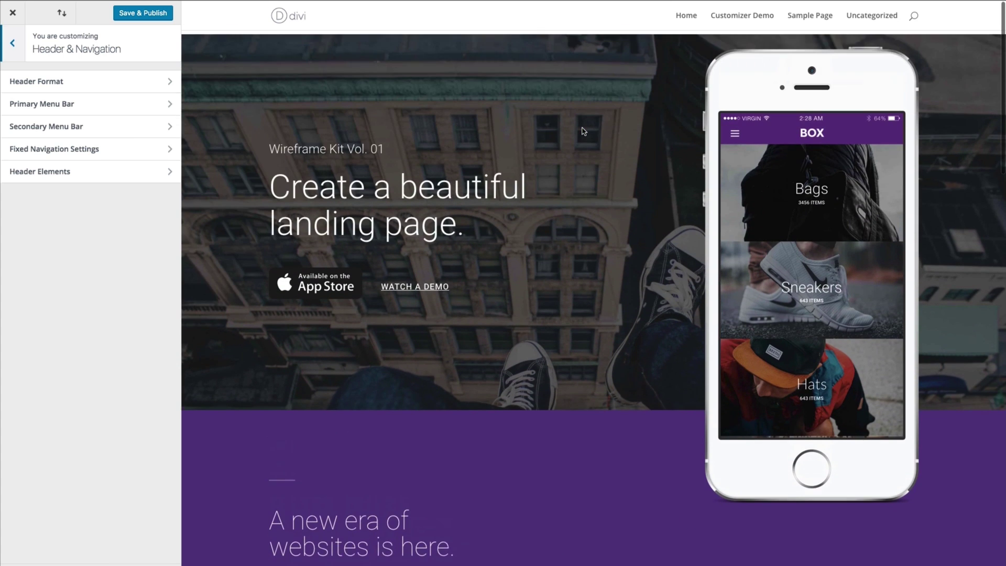
{"action": "left_click", "coordinate": [96, 133]}
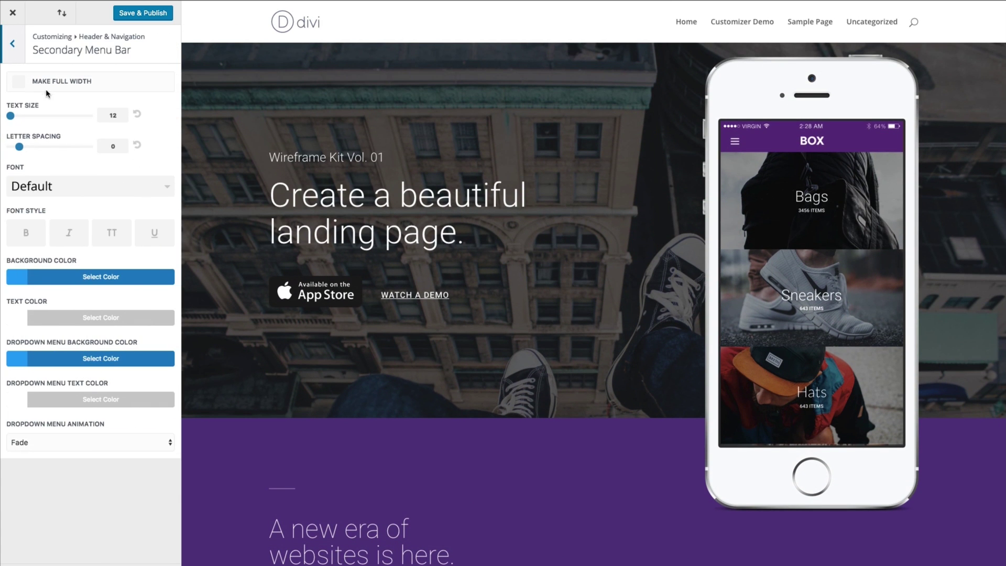
{"action": "left_click", "coordinate": [15, 52]}
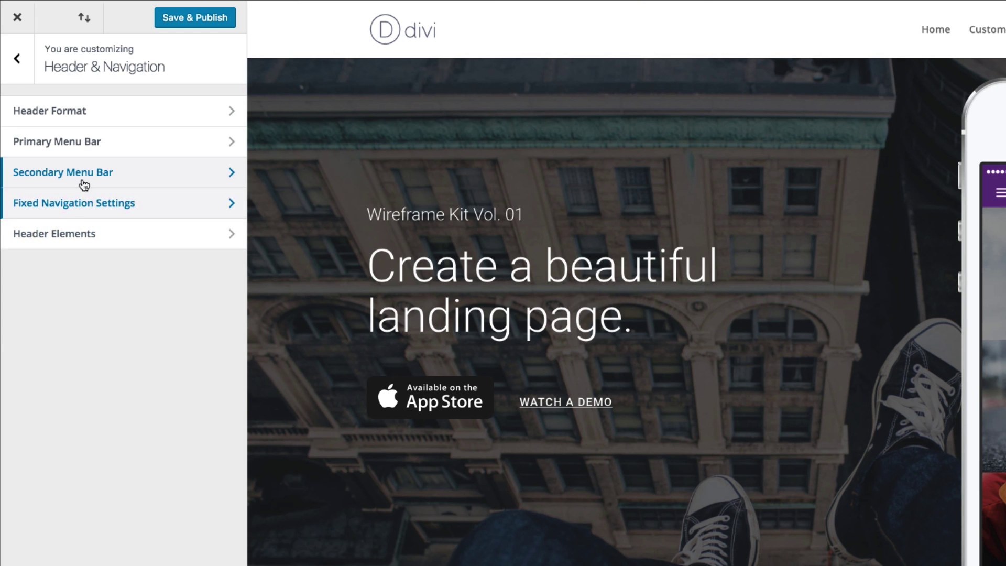
{"action": "left_click", "coordinate": [32, 248]}
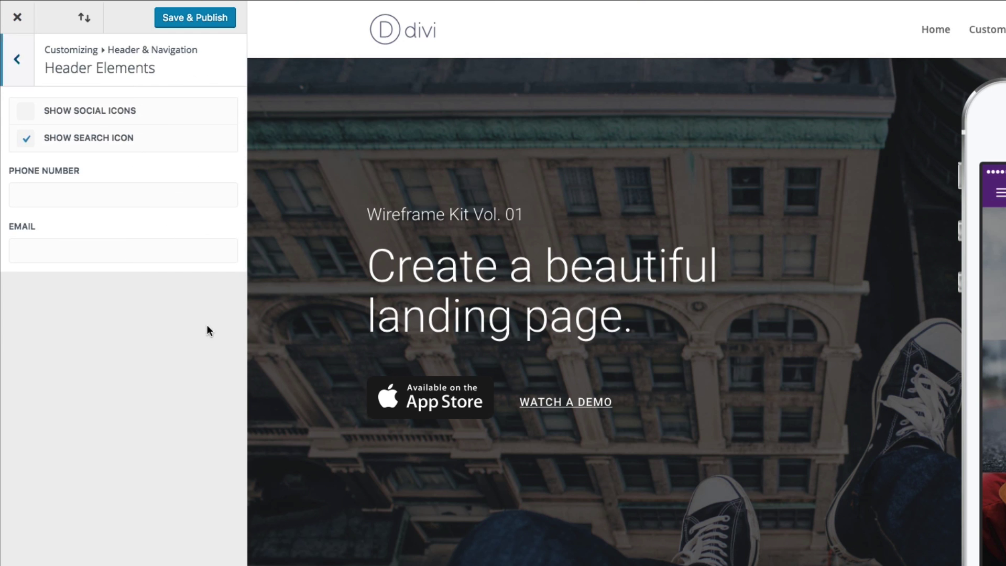
Step: Enter the contact phone number and e-mail in the Header Elements fields
{"action": "left_click", "coordinate": [105, 200]}
{"action": "type", "text": "555-5"}
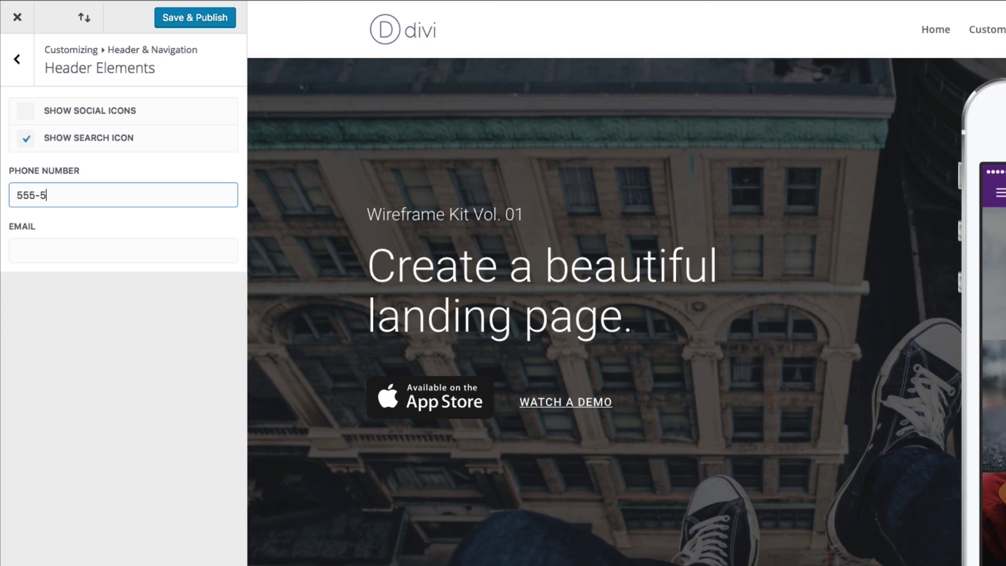
{"action": "type", "text": "55-5555"}
{"action": "left_click", "coordinate": [166, 246]}
{"action": "type", "text": "email@website.com"}
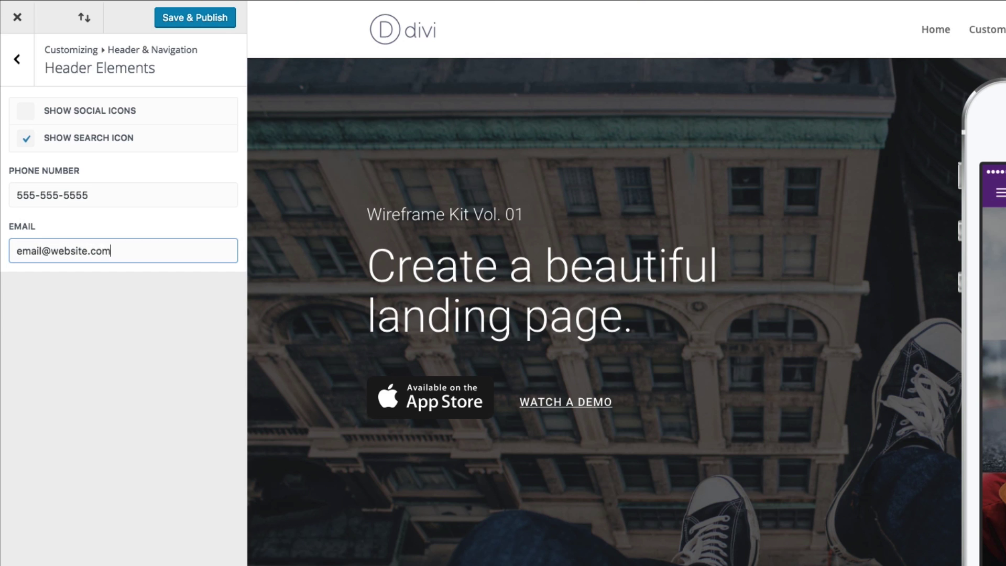
Step: Save & Publish the header contact details and reload the customizer
{"action": "left_click", "coordinate": [19, 62]}
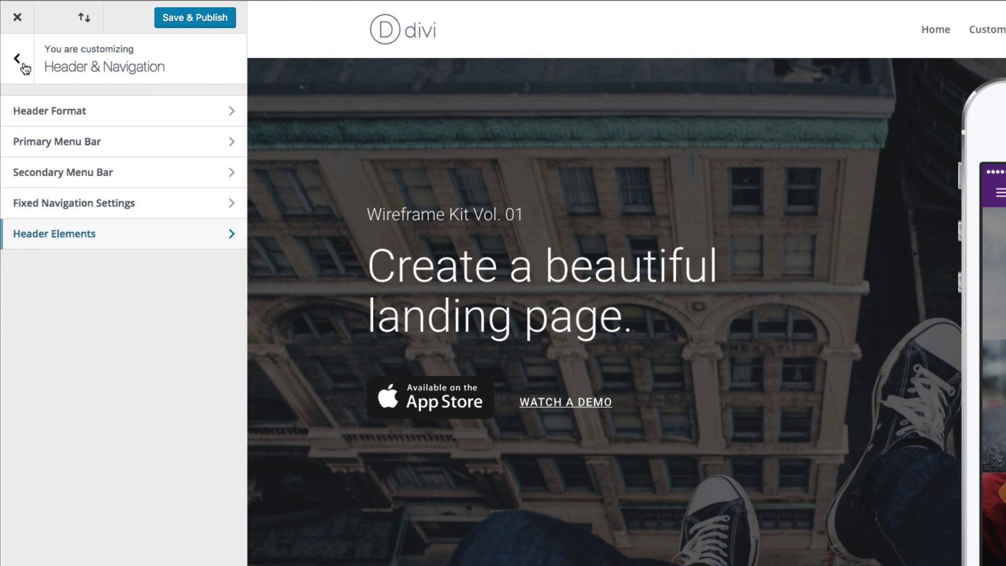
{"action": "left_click", "coordinate": [81, 174]}
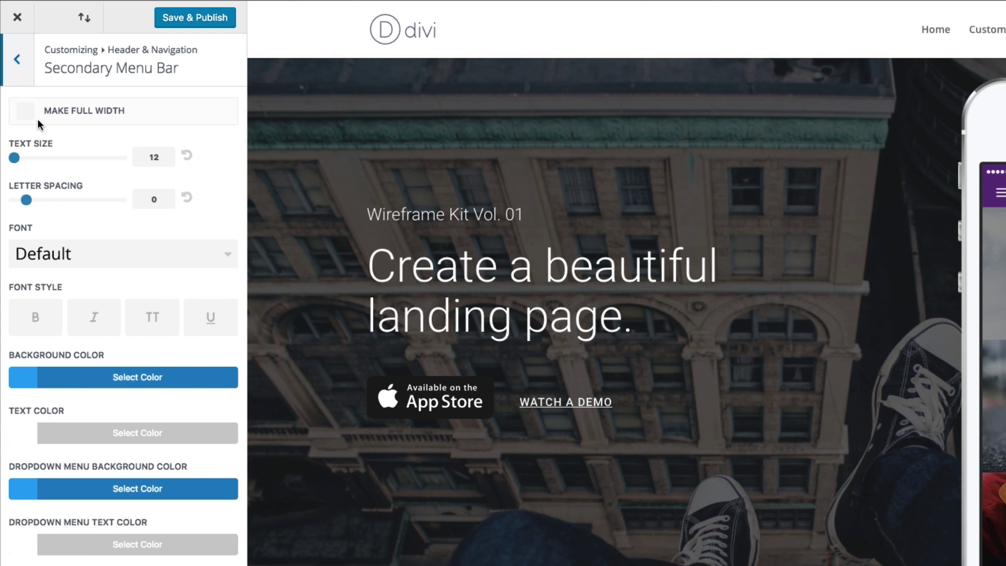
{"action": "left_click", "coordinate": [184, 27]}
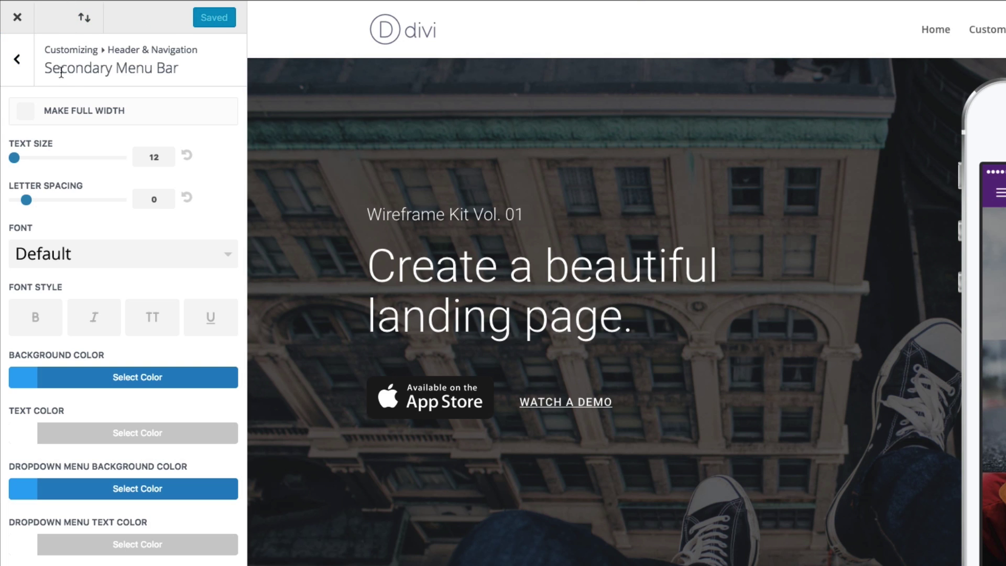
{"action": "key", "text": "super+r"}
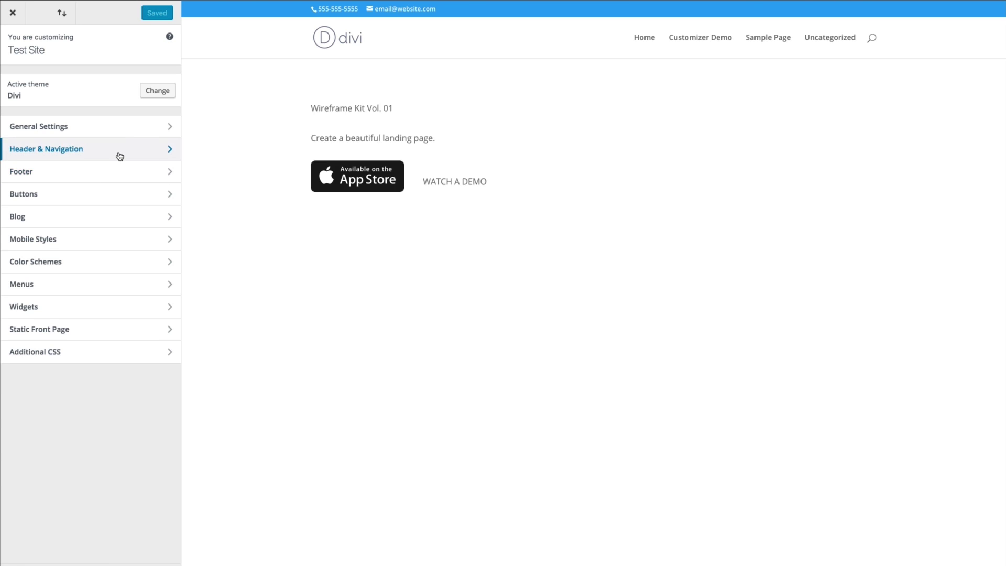
Step: Set the Secondary Menu Bar background colour to purple #8300e9
{"action": "left_click", "coordinate": [120, 152]}
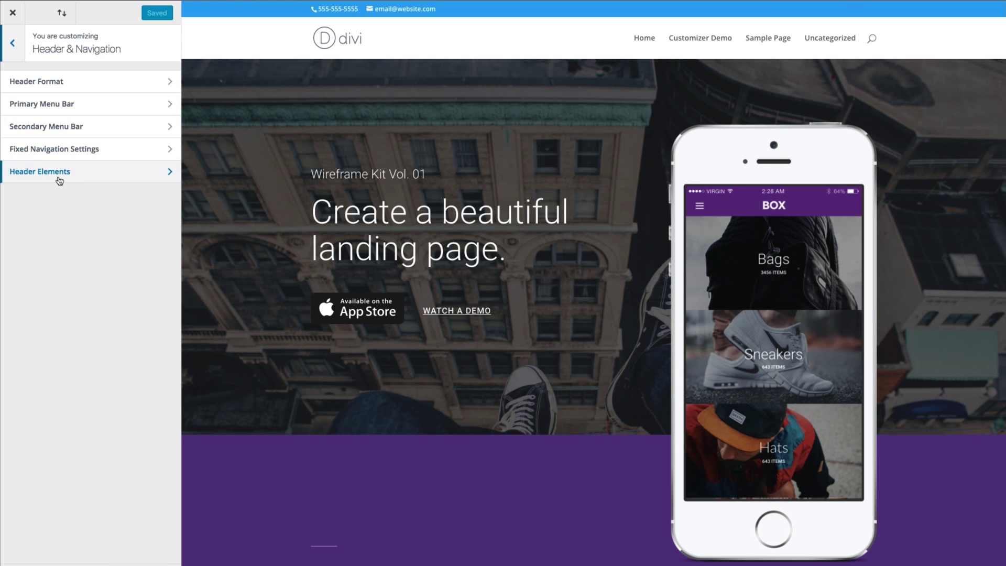
{"action": "left_click", "coordinate": [58, 130]}
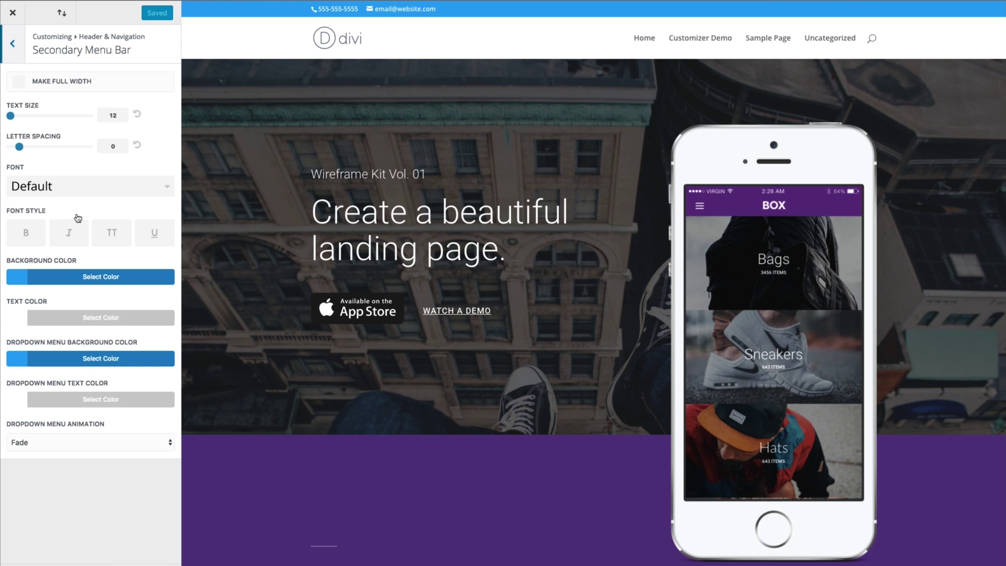
{"action": "left_click", "coordinate": [96, 283]}
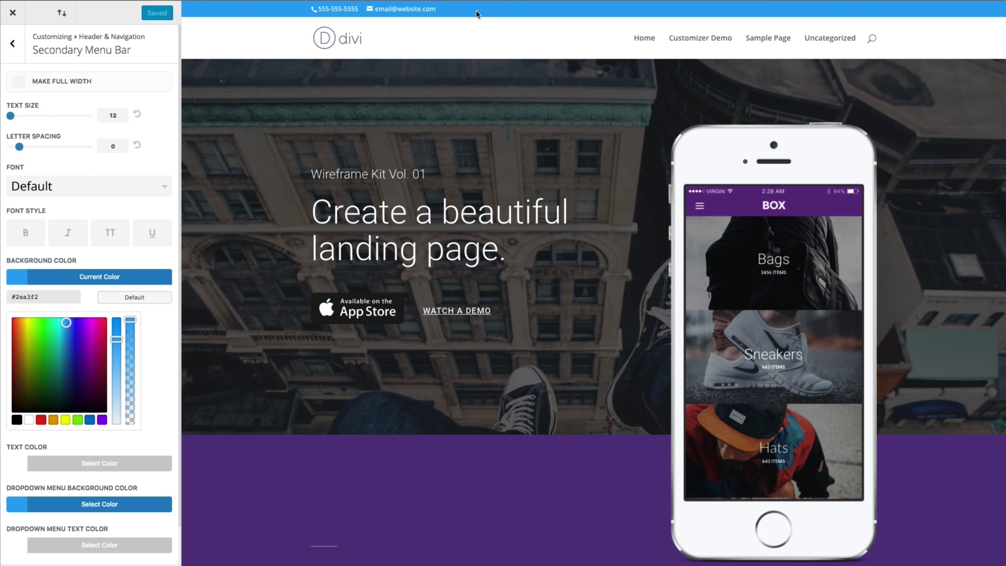
{"action": "left_click", "coordinate": [102, 420]}
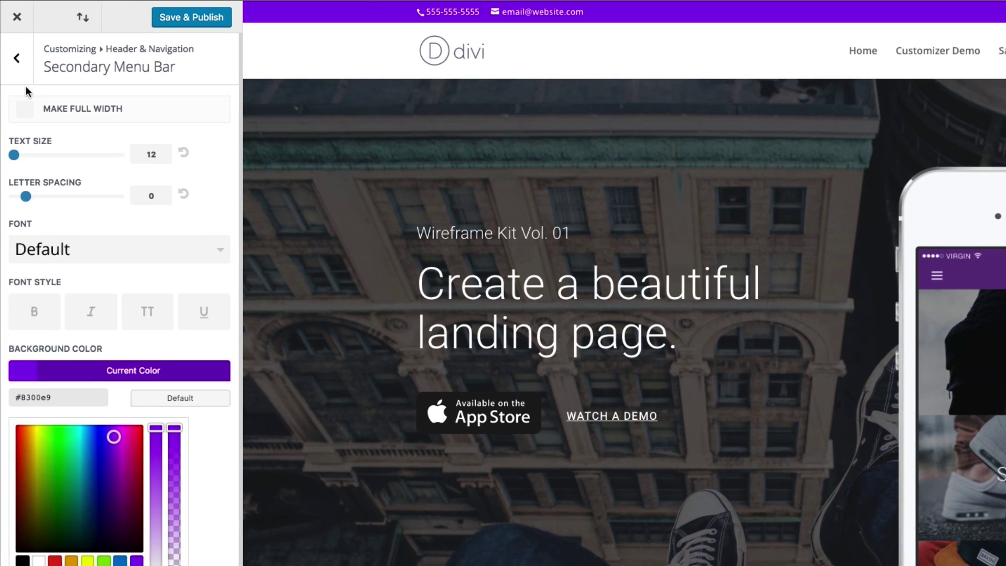
{"action": "left_click", "coordinate": [12, 44]}
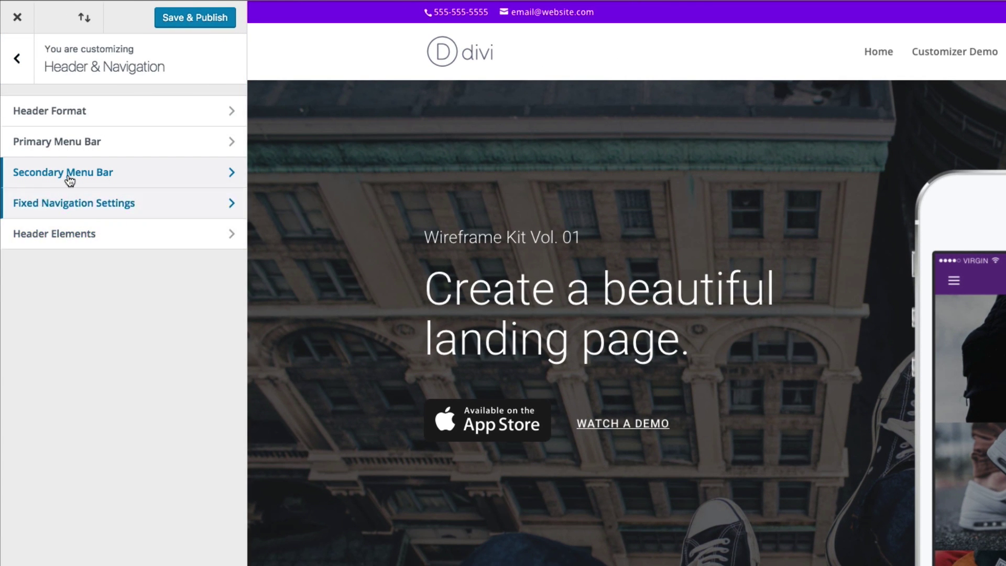
Step: Raise the Primary Menu Bar to menu height 83, logo max height 59, text size 17
{"action": "left_click", "coordinate": [79, 149]}
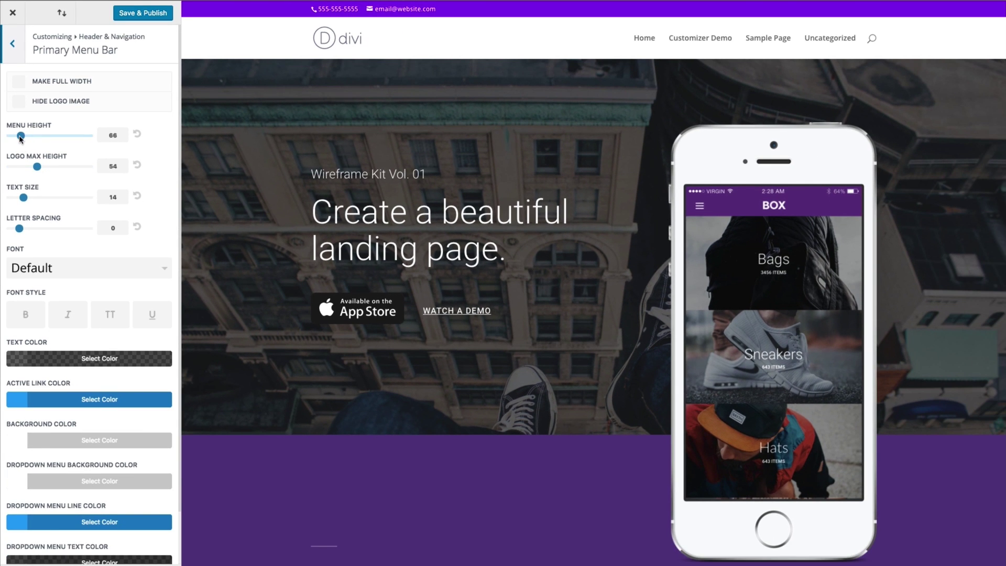
{"action": "left_click_drag", "start_coordinate": [20, 137], "coordinate": [45, 203]}
{"action": "scroll", "coordinate": [18, 325], "scroll_direction": "down", "scroll_amount": 3}
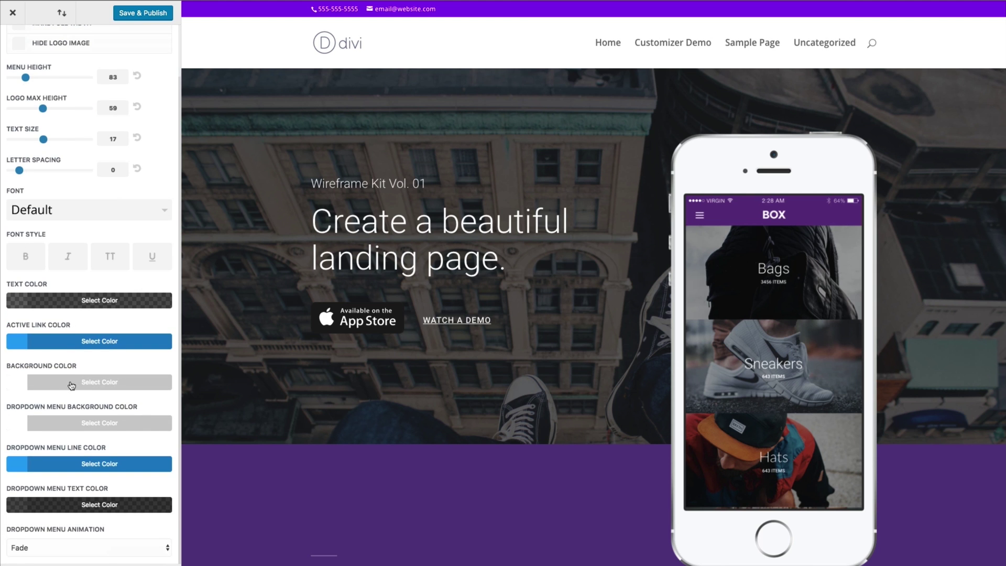
{"action": "scroll", "coordinate": [88, 375], "scroll_direction": "up", "scroll_amount": 3}
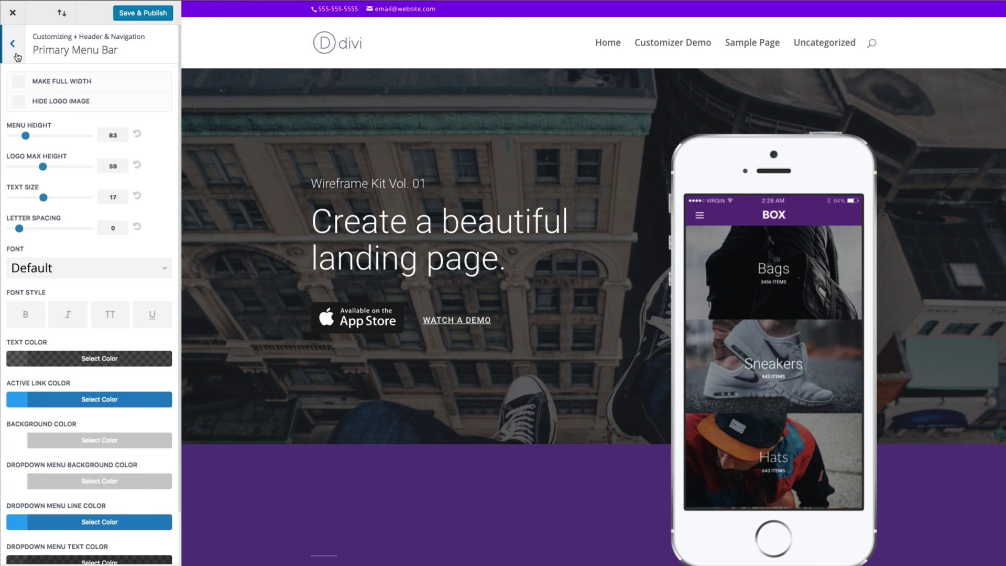
{"action": "left_click", "coordinate": [137, 134]}
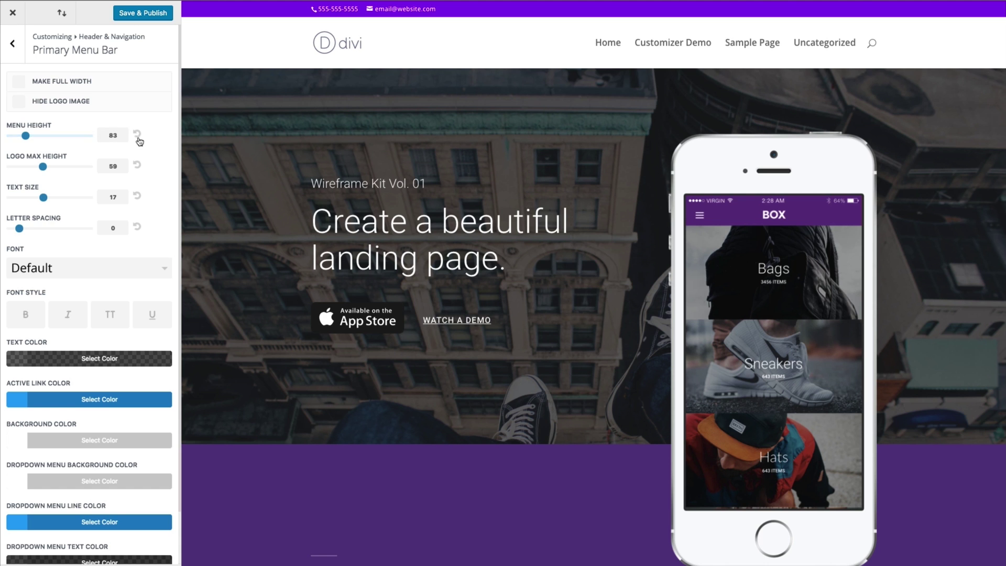
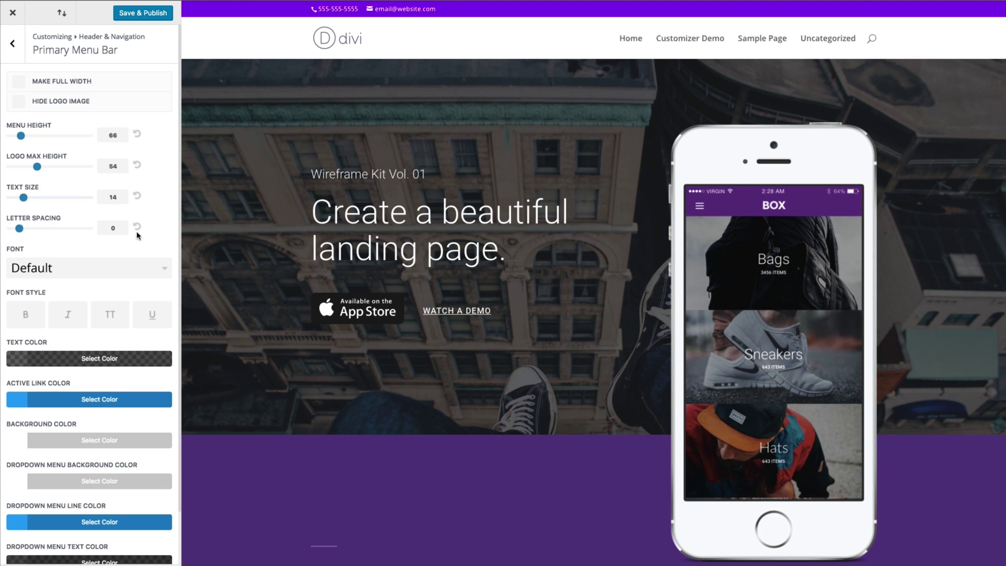
Step: Raise the Fixed Menu Height in Fixed Navigation Settings to 79
{"action": "left_click", "coordinate": [14, 48]}
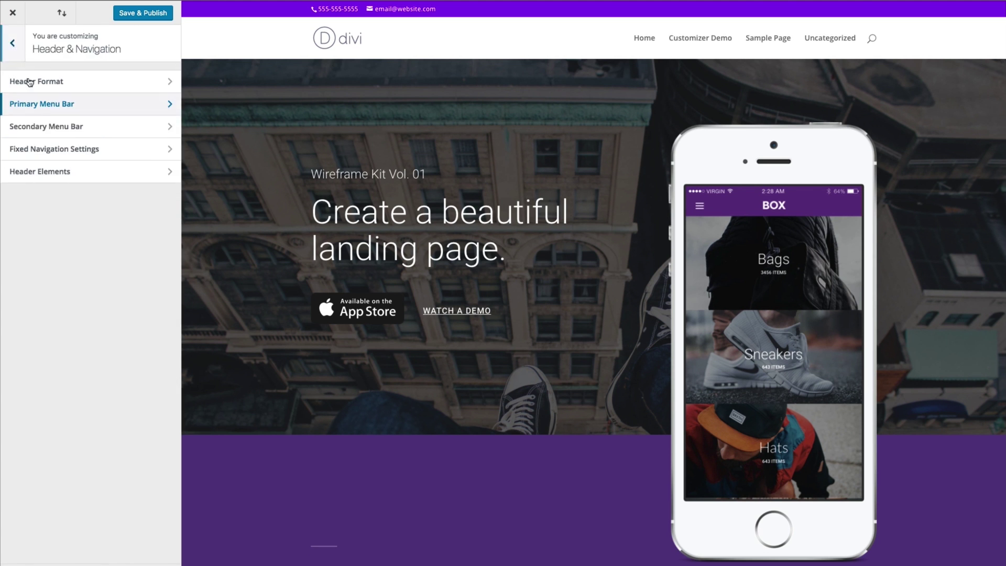
{"action": "left_click", "coordinate": [52, 153]}
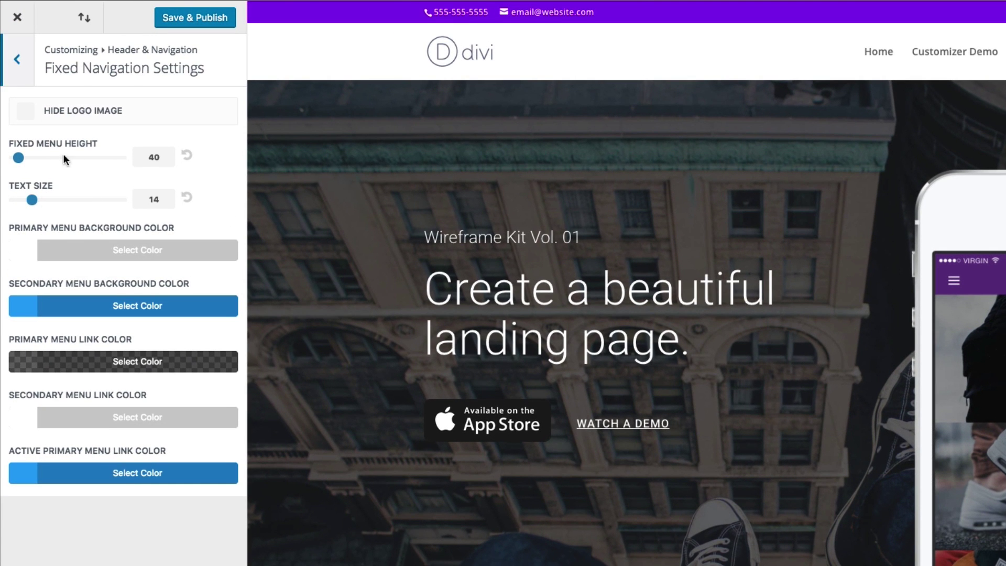
{"action": "scroll", "coordinate": [634, 137], "scroll_direction": "down", "scroll_amount": 10}
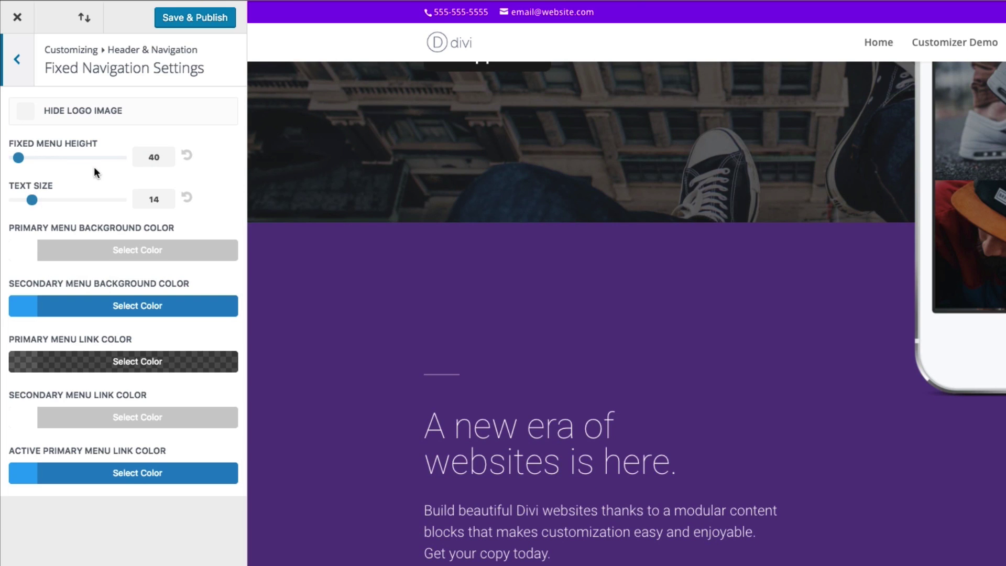
{"action": "mouse_move", "coordinate": [24, 158]}
{"action": "left_mouse_down"}
{"action": "mouse_move", "coordinate": [59, 155]}
{"action": "mouse_move", "coordinate": [19, 156]}
{"action": "mouse_move", "coordinate": [36, 156]}
{"action": "left_mouse_up"}
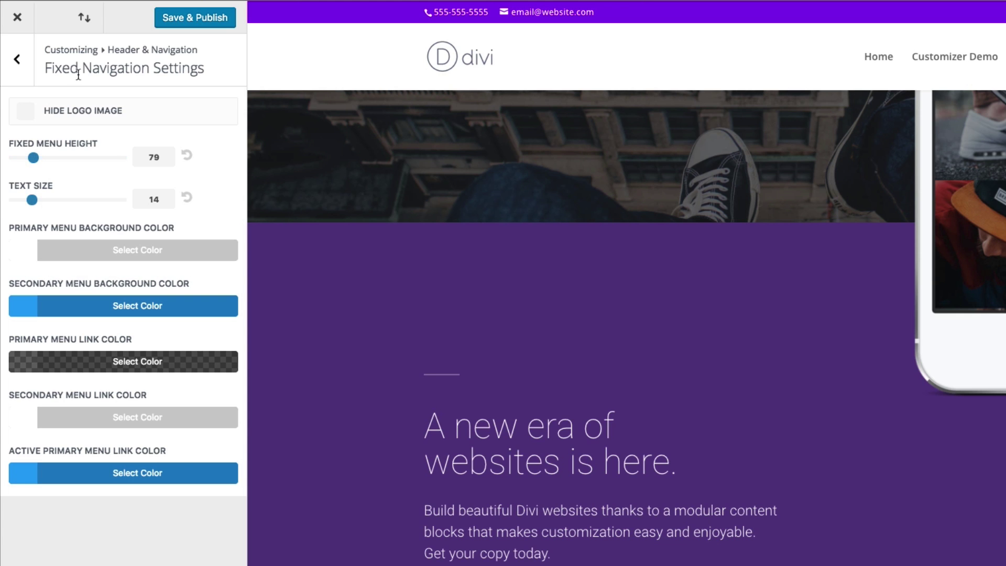
{"action": "left_click", "coordinate": [17, 62]}
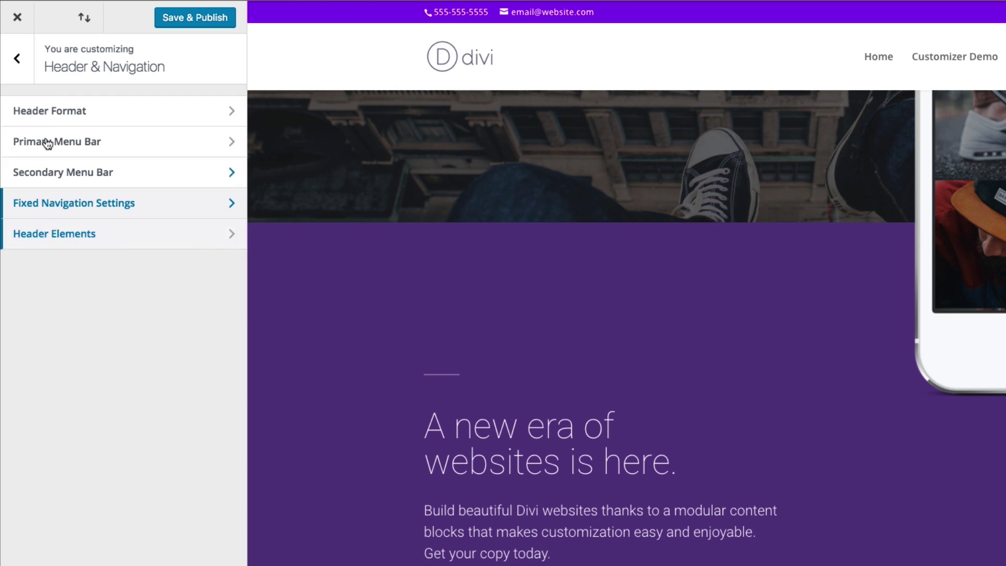
Step: Go to the root panel list and glance at the Portability export dialog before closing it
{"action": "left_click", "coordinate": [16, 58]}
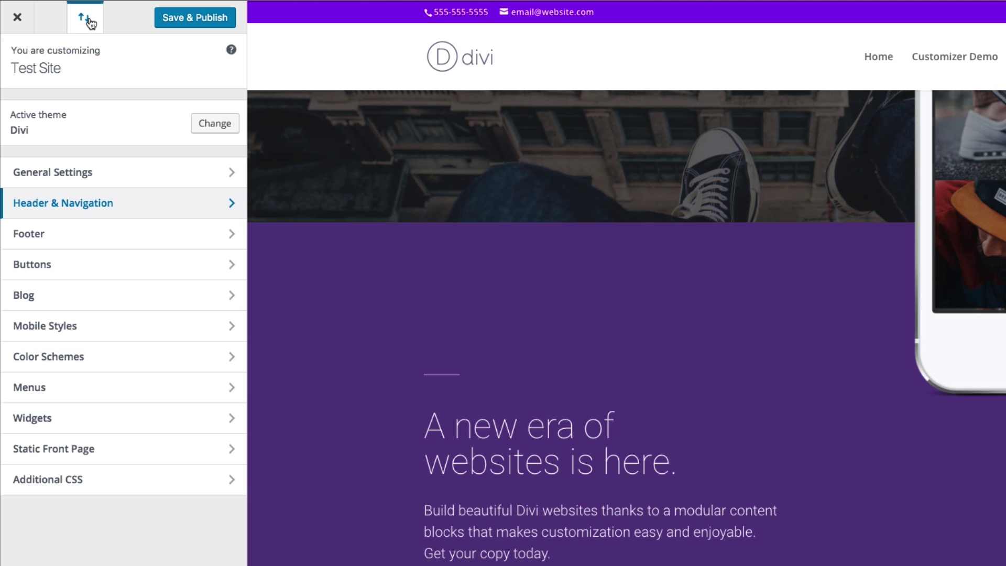
{"action": "left_click", "coordinate": [89, 21]}
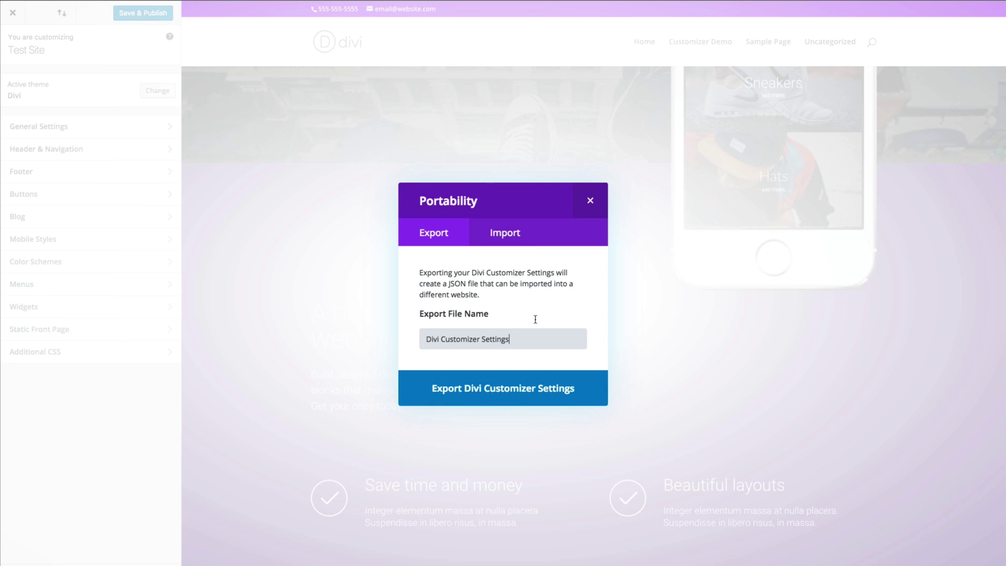
{"action": "left_click", "coordinate": [598, 200]}
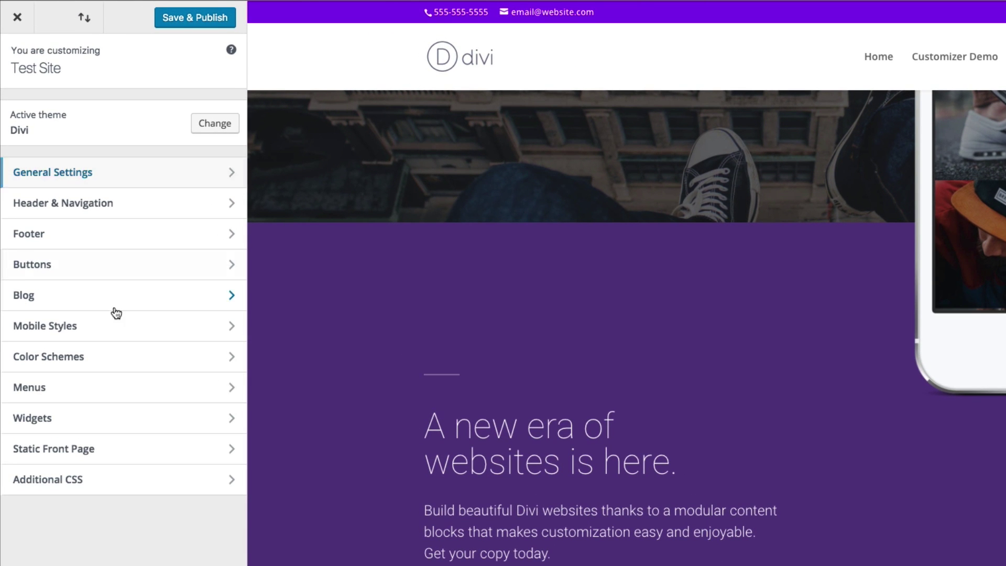
Step: Switch the Footer Layout column layout from four to three equal columns
{"action": "left_click", "coordinate": [105, 241]}
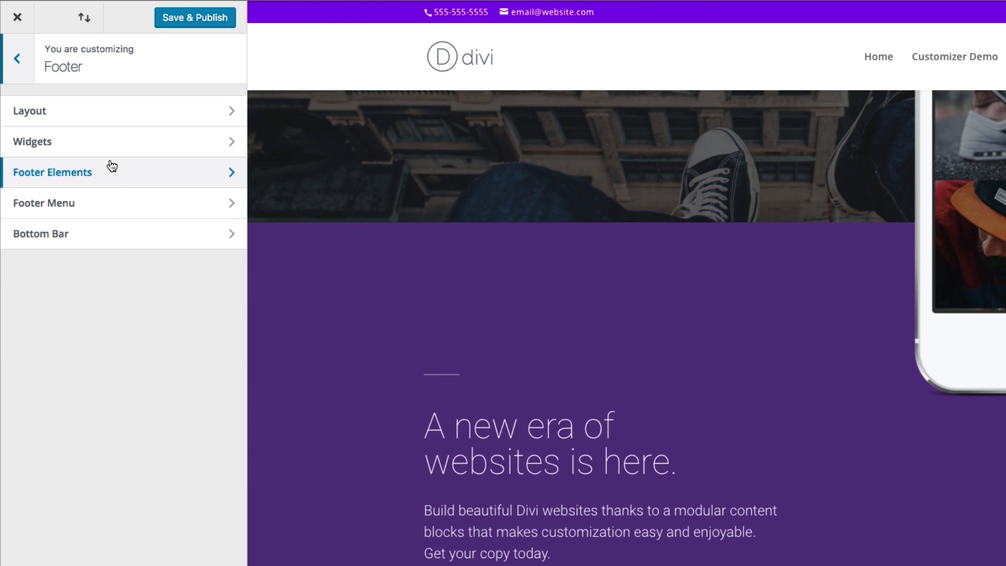
{"action": "scroll", "coordinate": [434, 350], "scroll_direction": "down", "scroll_amount": 10}
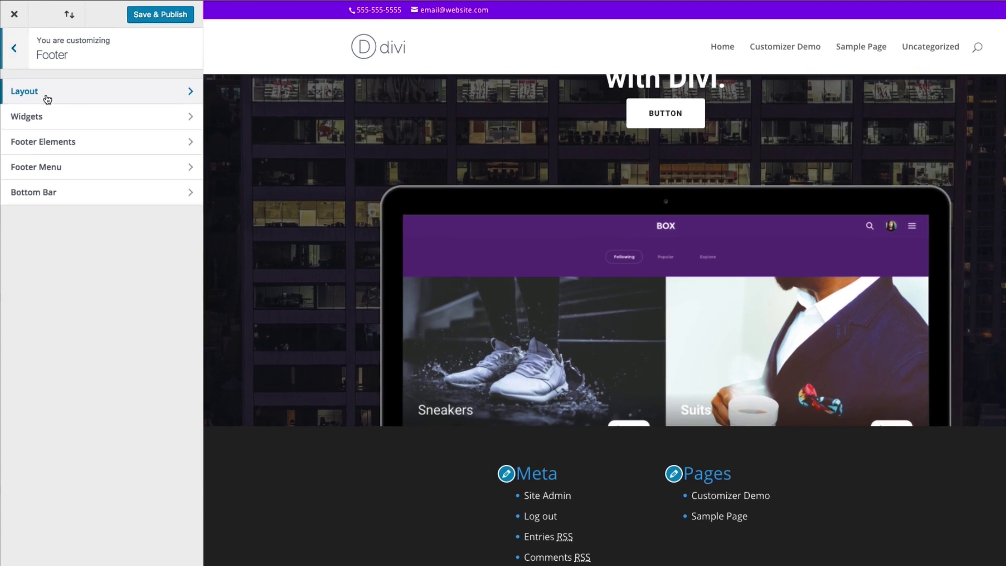
{"action": "left_click", "coordinate": [39, 83]}
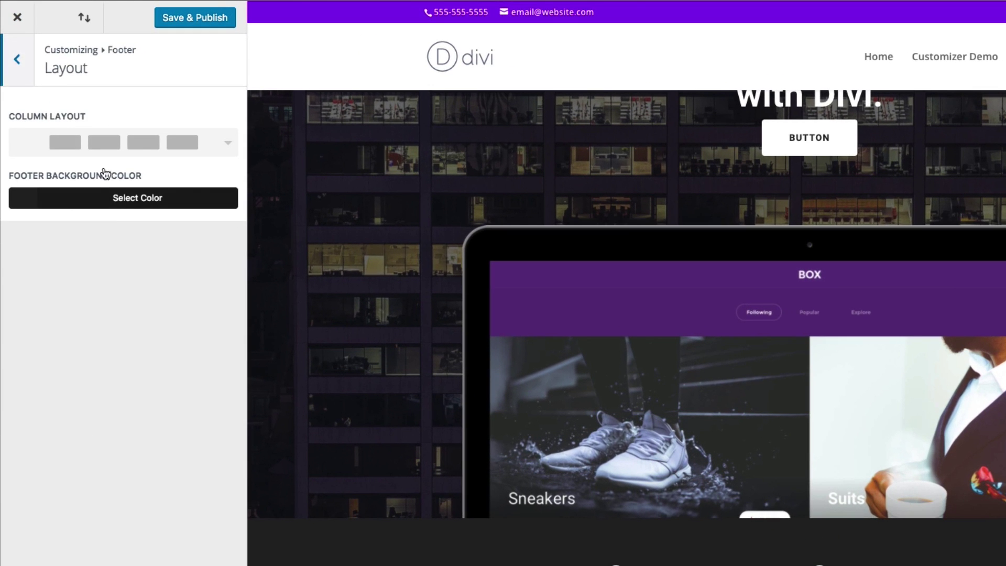
{"action": "left_click", "coordinate": [111, 154]}
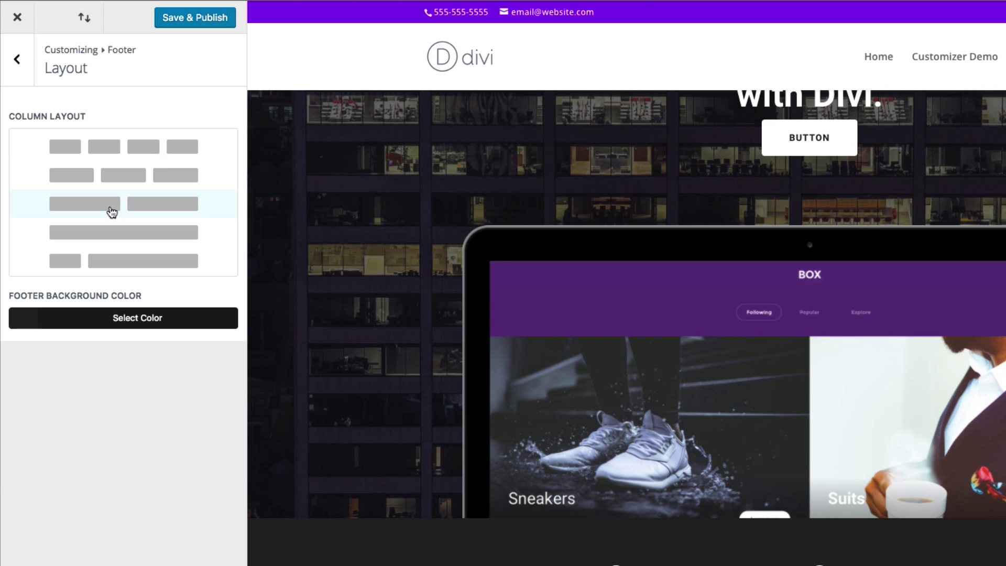
{"action": "left_click", "coordinate": [124, 176]}
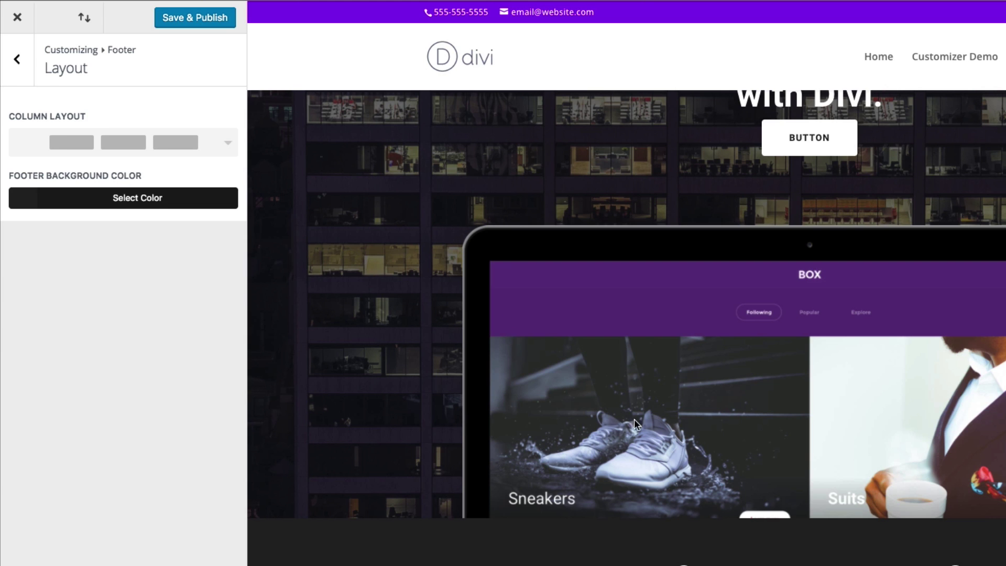
{"action": "left_click", "coordinate": [17, 59]}
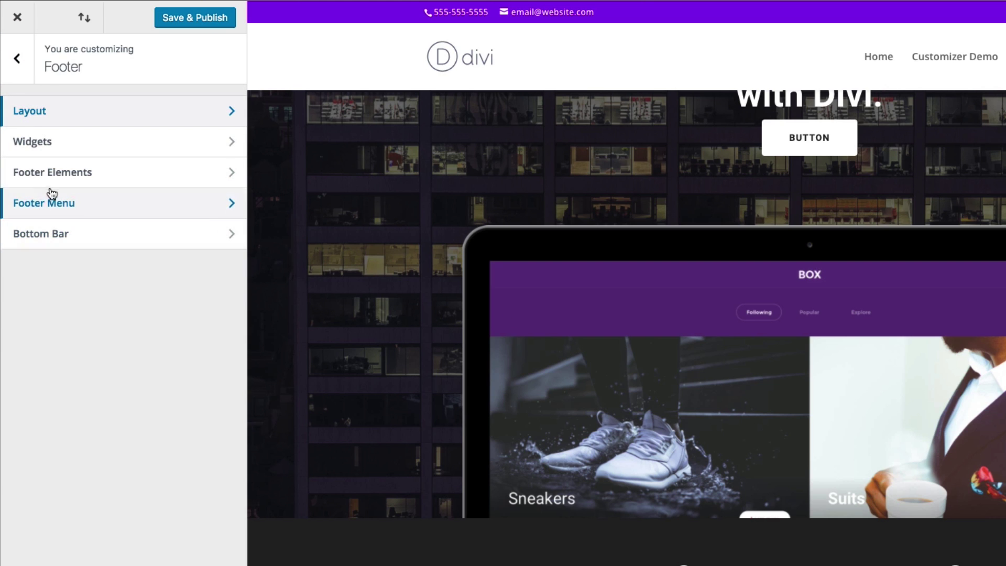
Step: Set the footer widgets' Body/Link Text Size to 17
{"action": "left_click", "coordinate": [64, 155]}
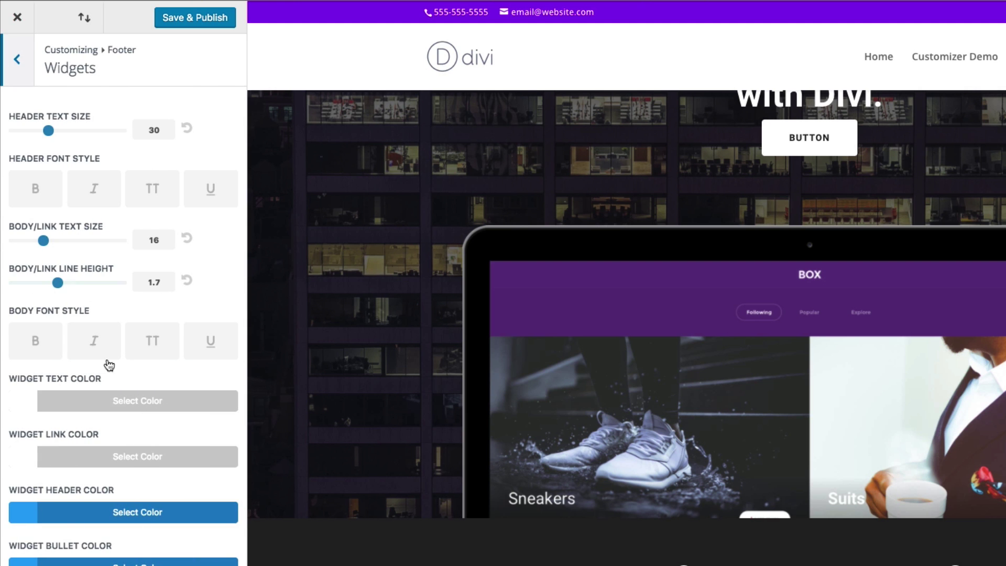
{"action": "mouse_move", "coordinate": [54, 244]}
{"action": "left_mouse_down"}
{"action": "mouse_move", "coordinate": [75, 244]}
{"action": "mouse_move", "coordinate": [31, 241]}
{"action": "mouse_move", "coordinate": [47, 241]}
{"action": "left_mouse_up"}
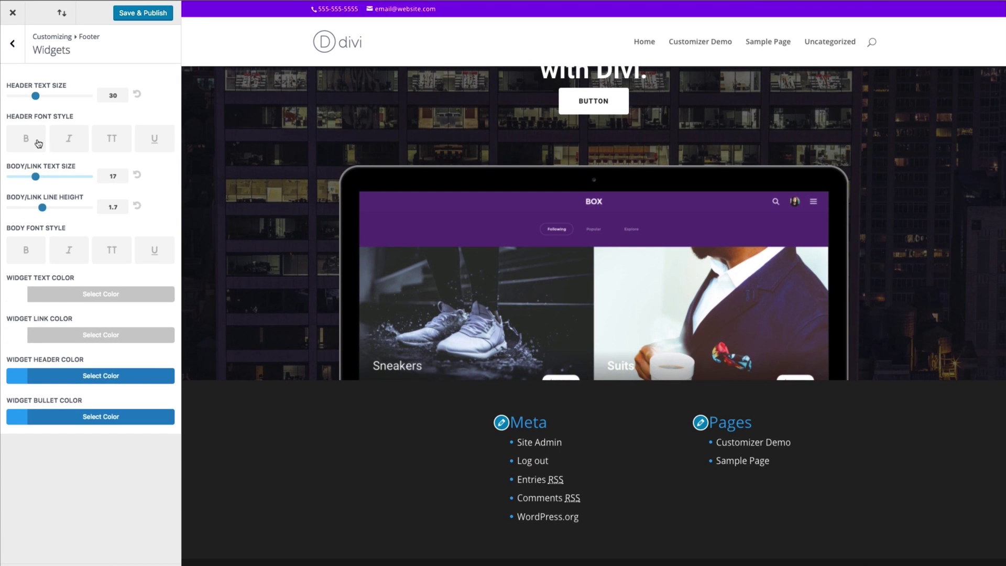
{"action": "left_click", "coordinate": [10, 44]}
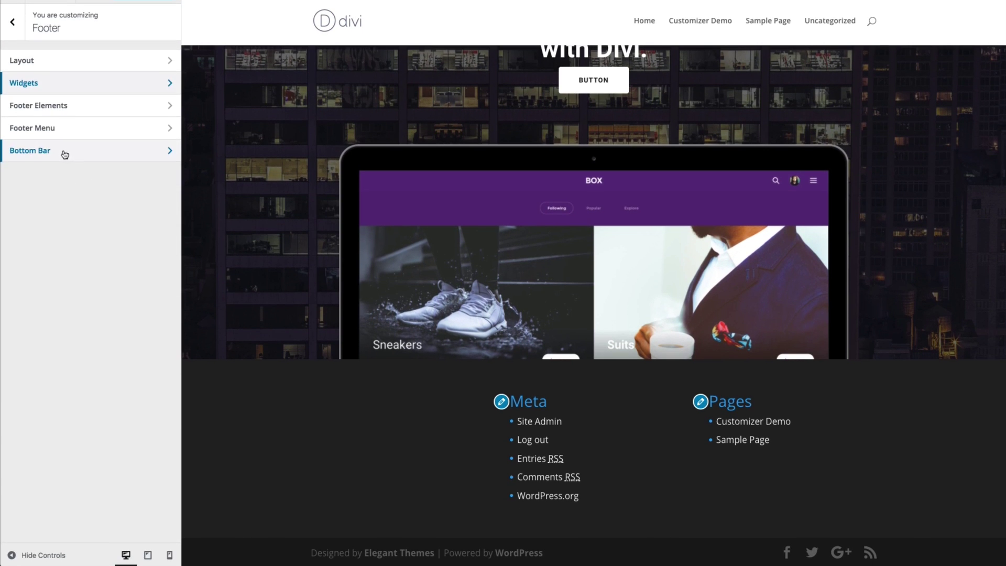
Step: Check the Bottom Bar's Edit Footer Credits option, leaving the default credits
{"action": "left_click", "coordinate": [63, 173]}
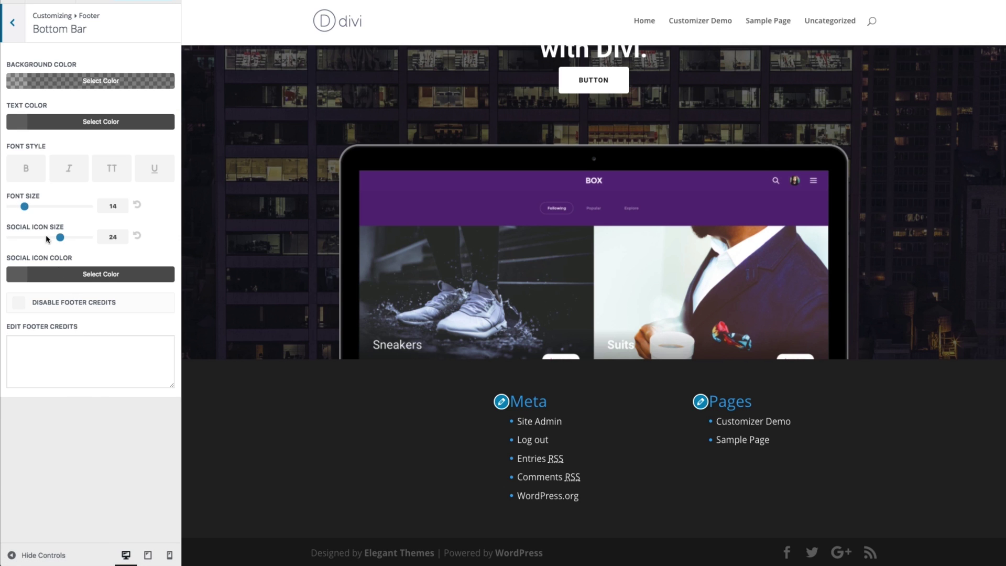
{"action": "left_click", "coordinate": [68, 365]}
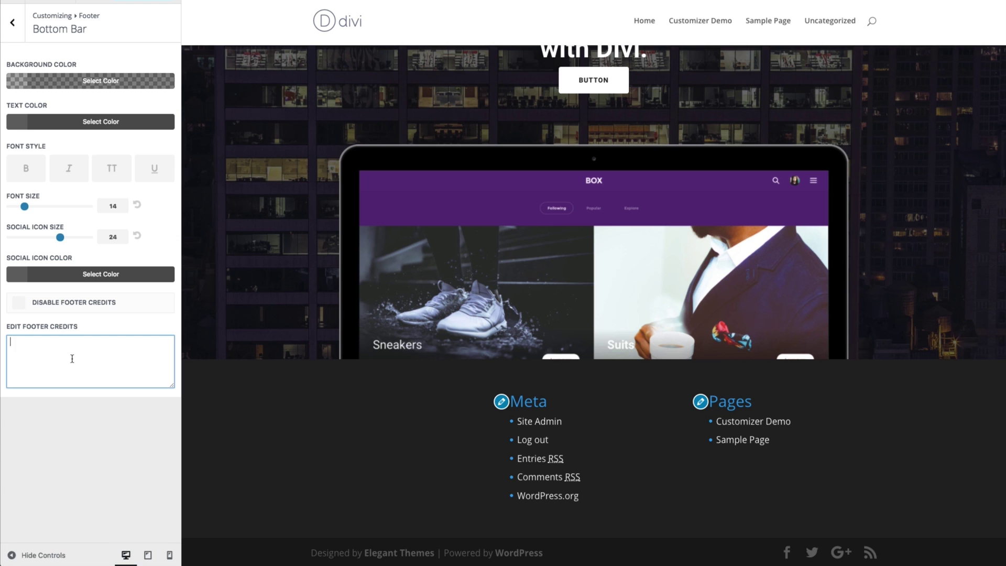
{"action": "left_click", "coordinate": [12, 24]}
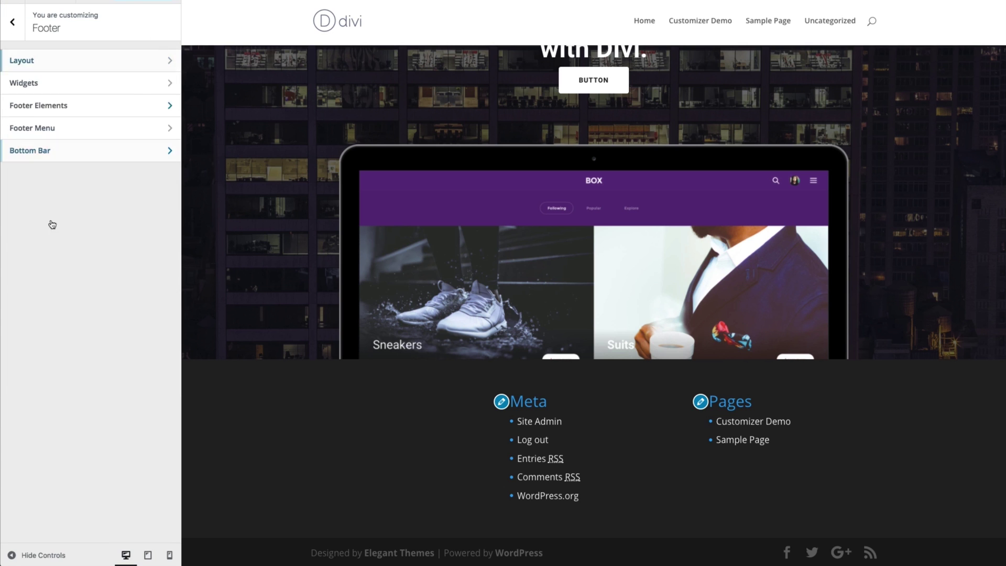
Step: Browse the Buttons and Color Schemes settings without changing anything
{"action": "left_click", "coordinate": [11, 30]}
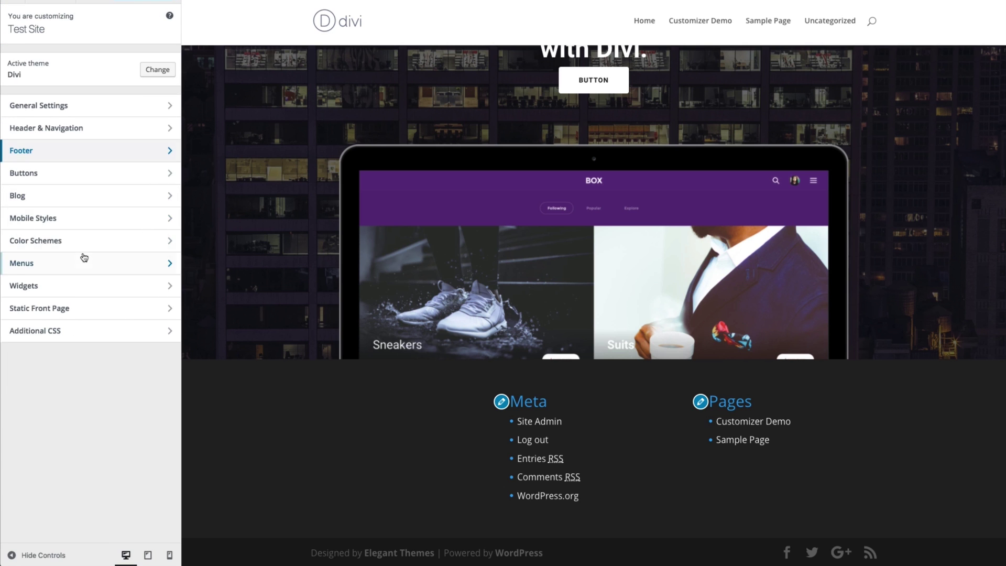
{"action": "left_click", "coordinate": [51, 174]}
{"action": "scroll", "coordinate": [298, 296], "scroll_direction": "up", "scroll_amount": 10}
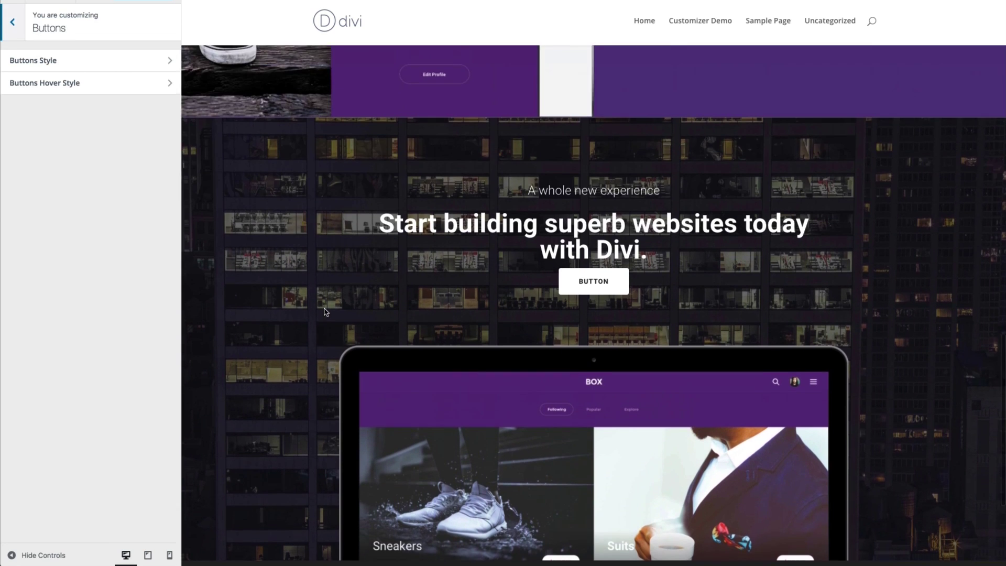
{"action": "scroll", "coordinate": [443, 453], "scroll_direction": "up", "scroll_amount": 10}
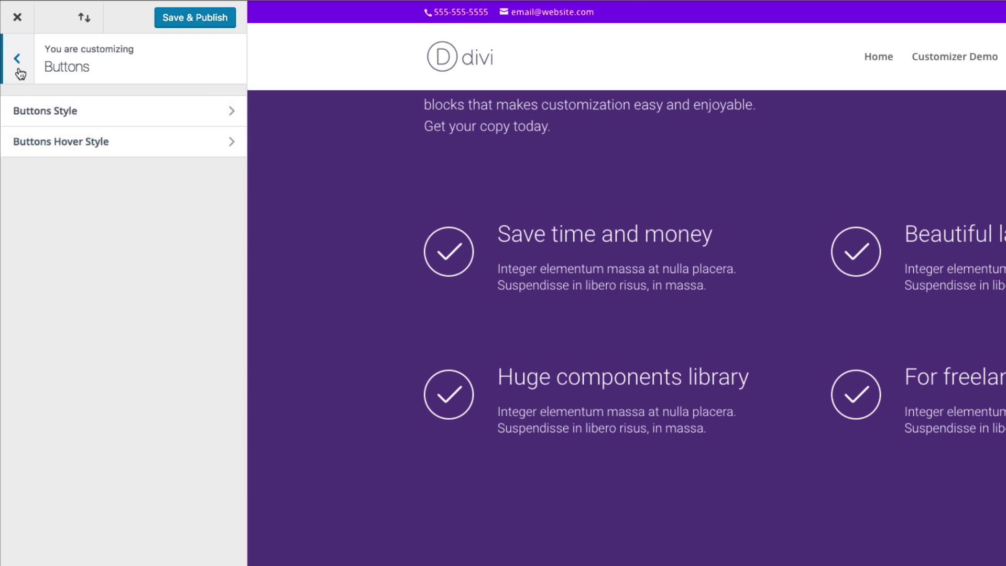
{"action": "left_click", "coordinate": [19, 71]}
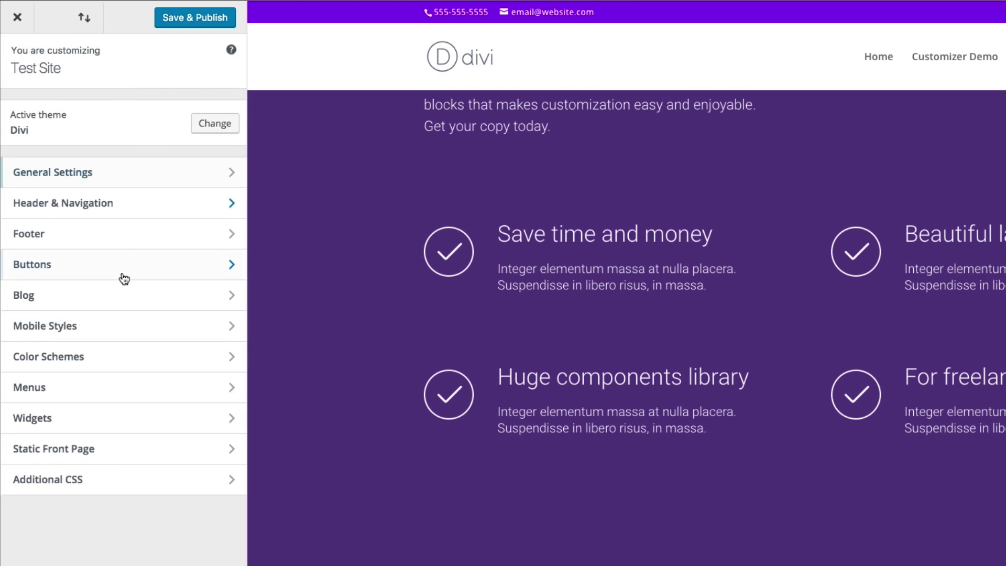
{"action": "left_click", "coordinate": [66, 370]}
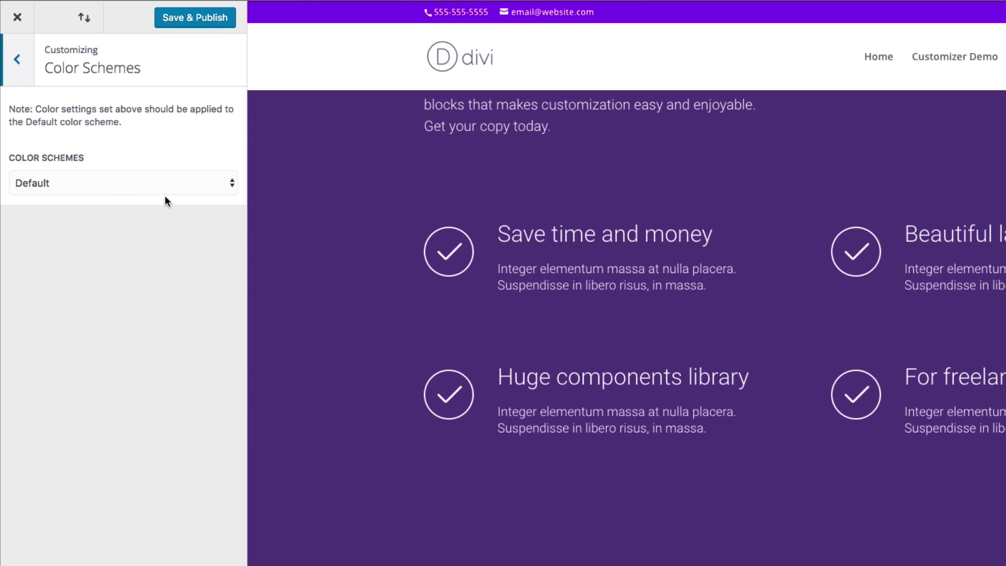
{"action": "left_click", "coordinate": [25, 84]}
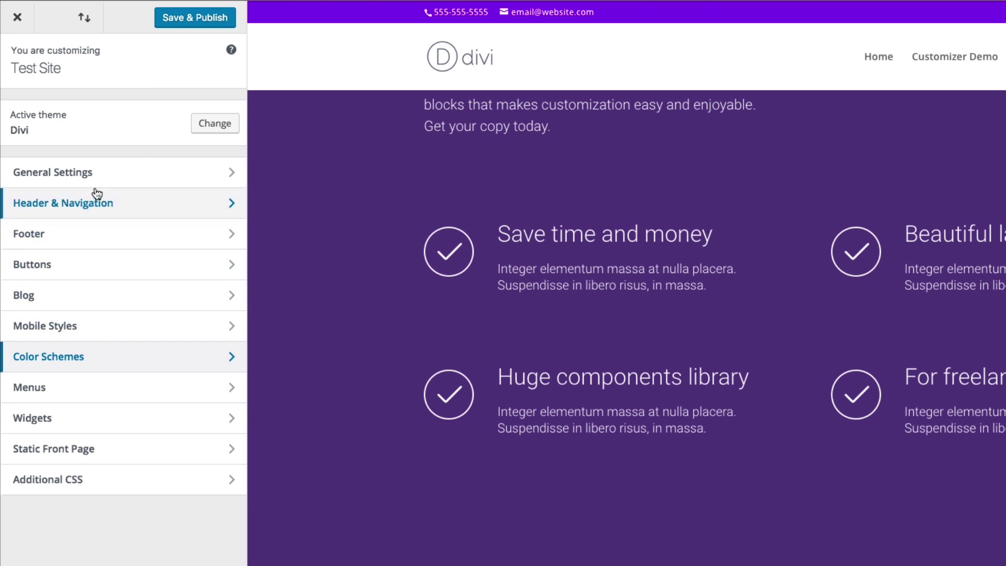
Step: Look over General Settings > Layout, leaving the site layout unchanged
{"action": "left_click", "coordinate": [115, 172]}
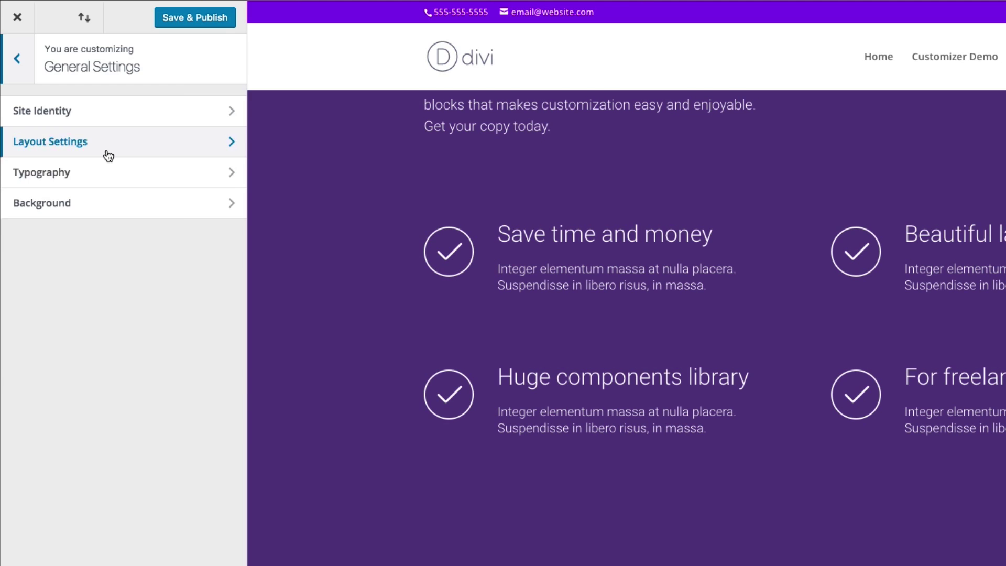
{"action": "left_click", "coordinate": [109, 156]}
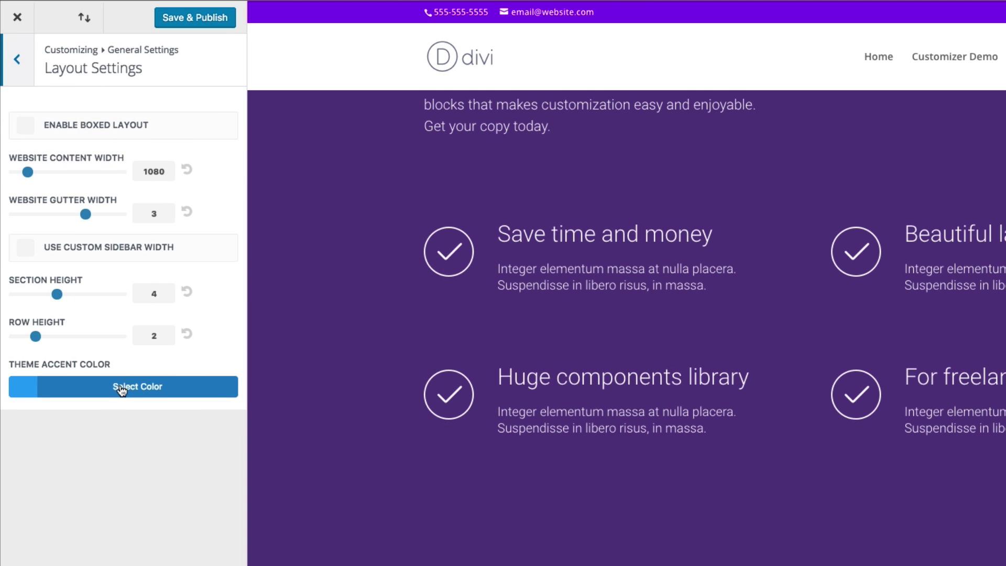
{"action": "left_click", "coordinate": [24, 65]}
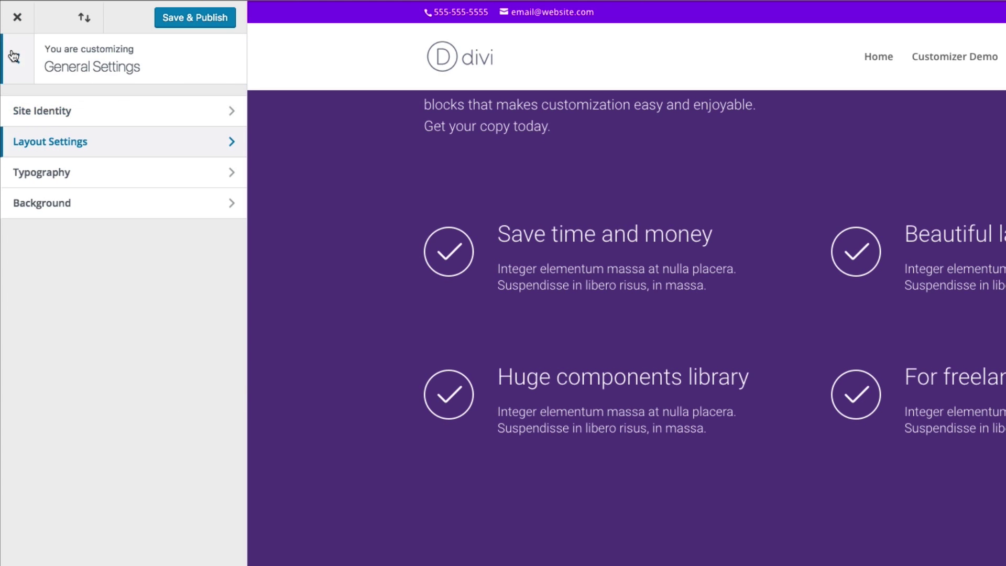
{"action": "left_click", "coordinate": [16, 59]}
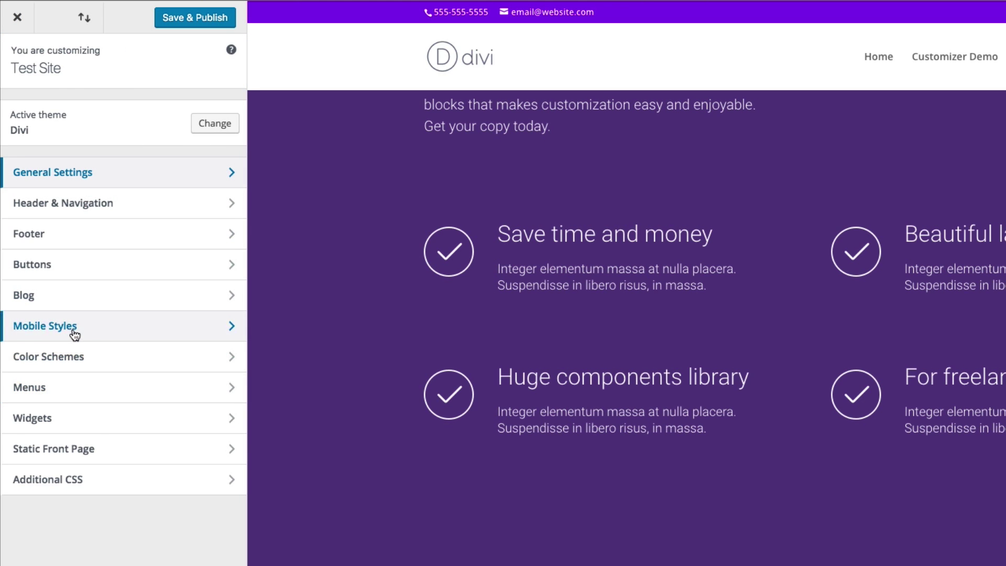
{"action": "left_click", "coordinate": [77, 329]}
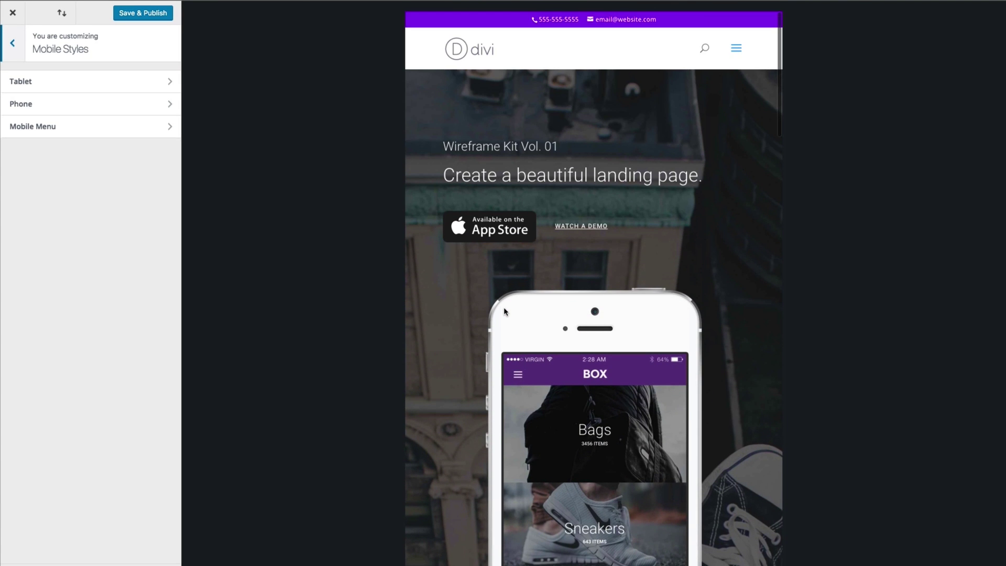
{"action": "scroll", "coordinate": [504, 306], "scroll_direction": "down", "scroll_amount": 5}
{"action": "scroll", "coordinate": [502, 306], "scroll_direction": "up", "scroll_amount": 5}
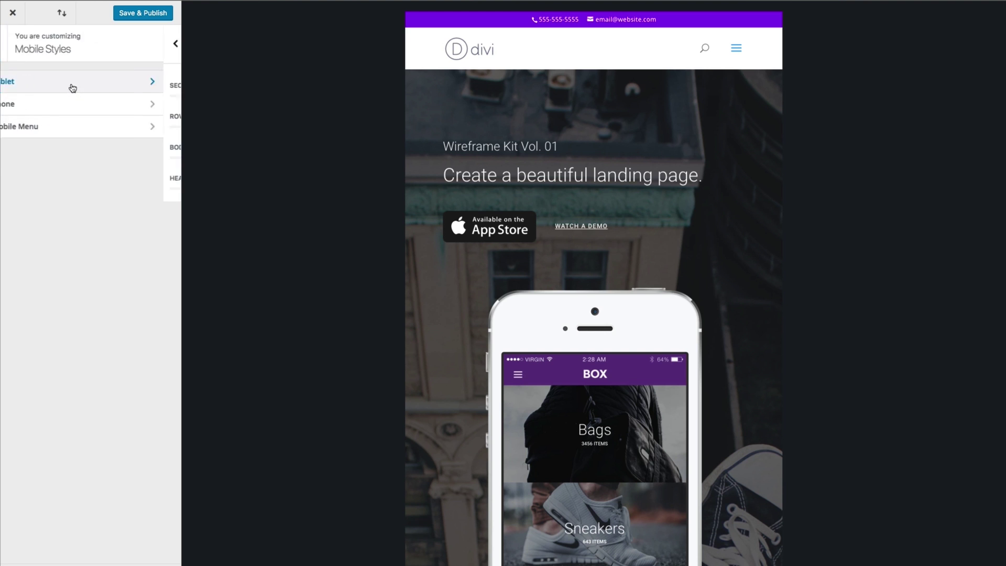
{"action": "left_click", "coordinate": [71, 85]}
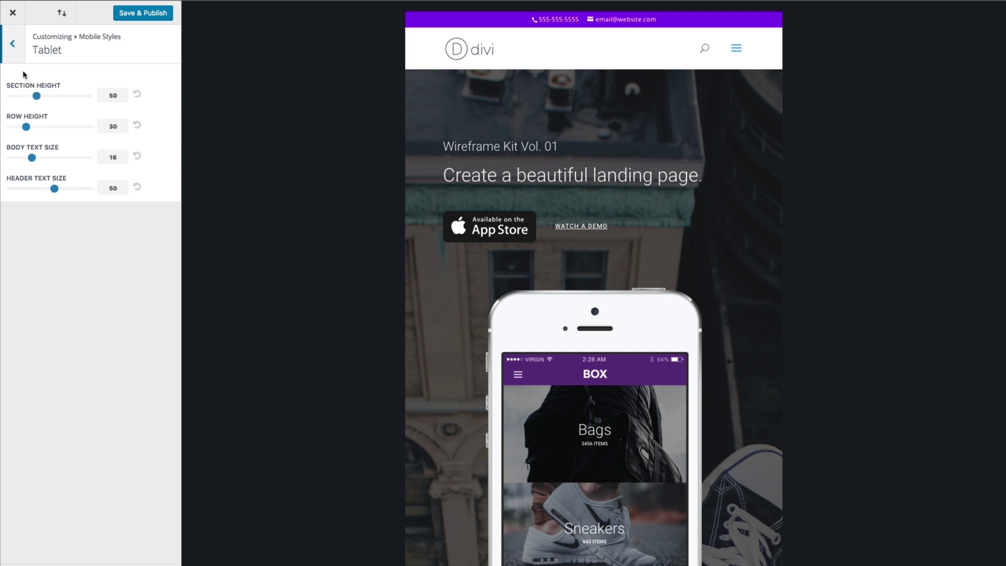
{"action": "left_click", "coordinate": [14, 45]}
{"action": "left_click", "coordinate": [42, 106]}
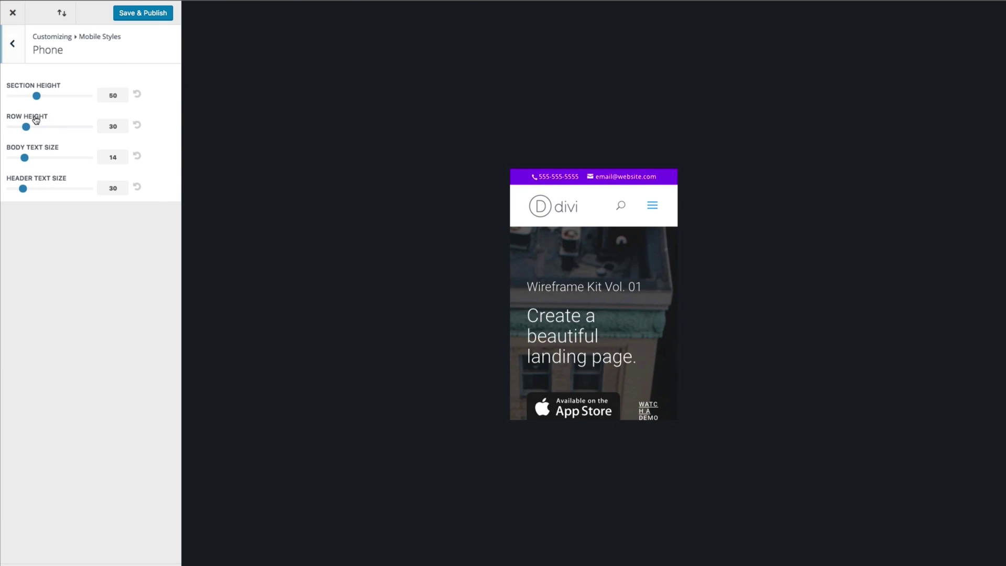
{"action": "scroll", "coordinate": [621, 266], "scroll_direction": "down", "scroll_amount": 10}
{"action": "scroll", "coordinate": [621, 270], "scroll_direction": "up", "scroll_amount": 5}
{"action": "scroll", "coordinate": [621, 271], "scroll_direction": "up", "scroll_amount": 3}
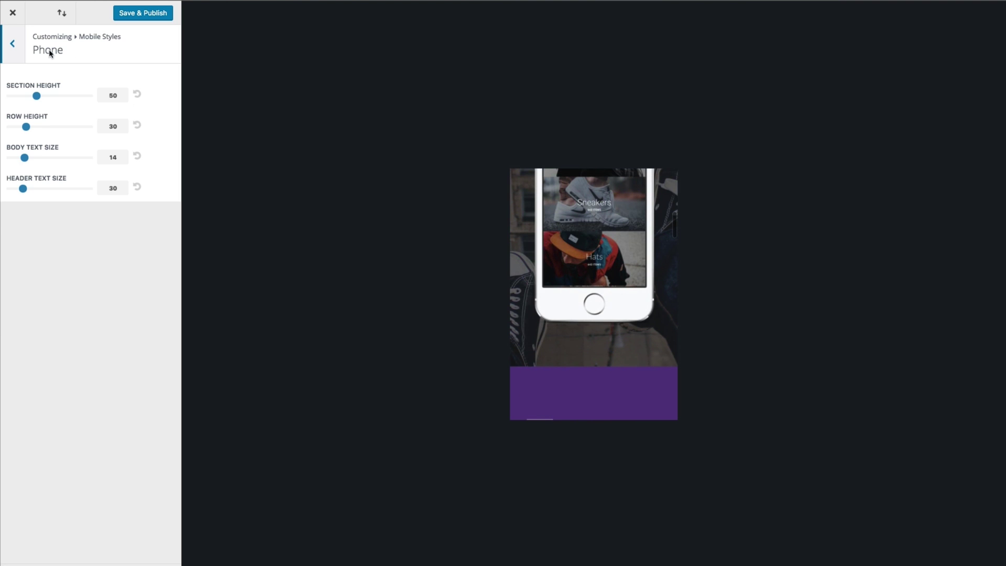
{"action": "left_click", "coordinate": [14, 46]}
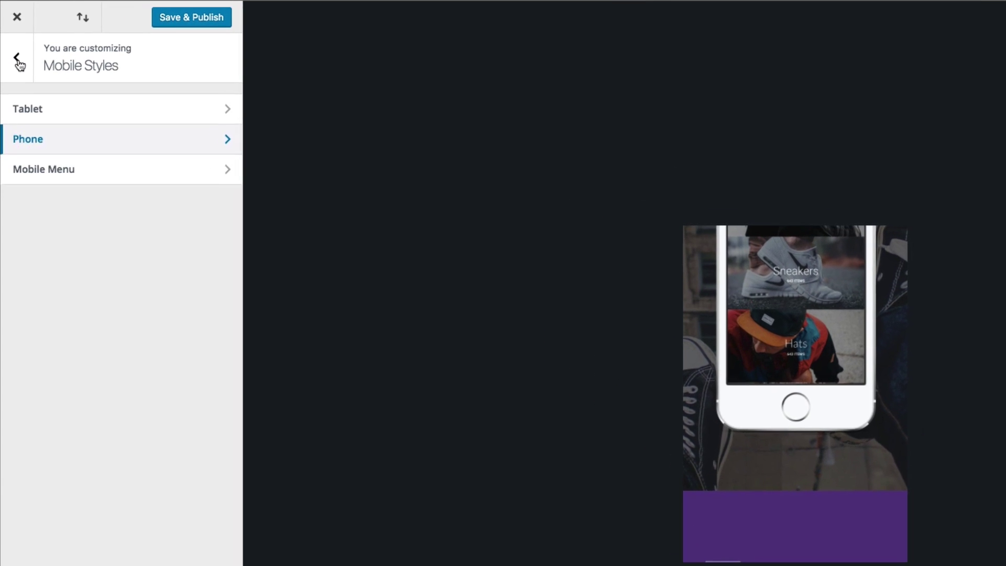
{"action": "left_click", "coordinate": [13, 46]}
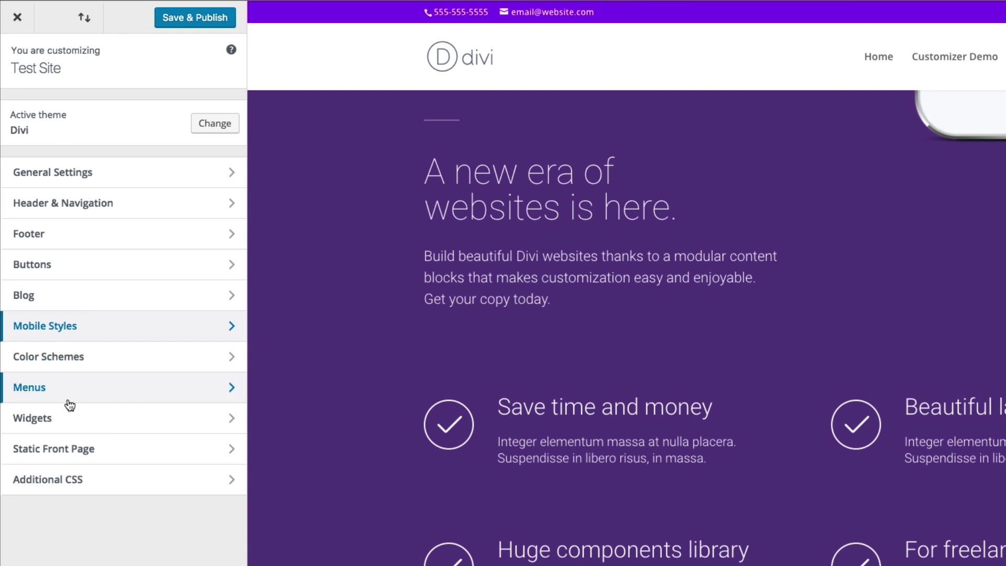
{"action": "left_click", "coordinate": [134, 388]}
{"action": "left_click", "coordinate": [30, 65]}
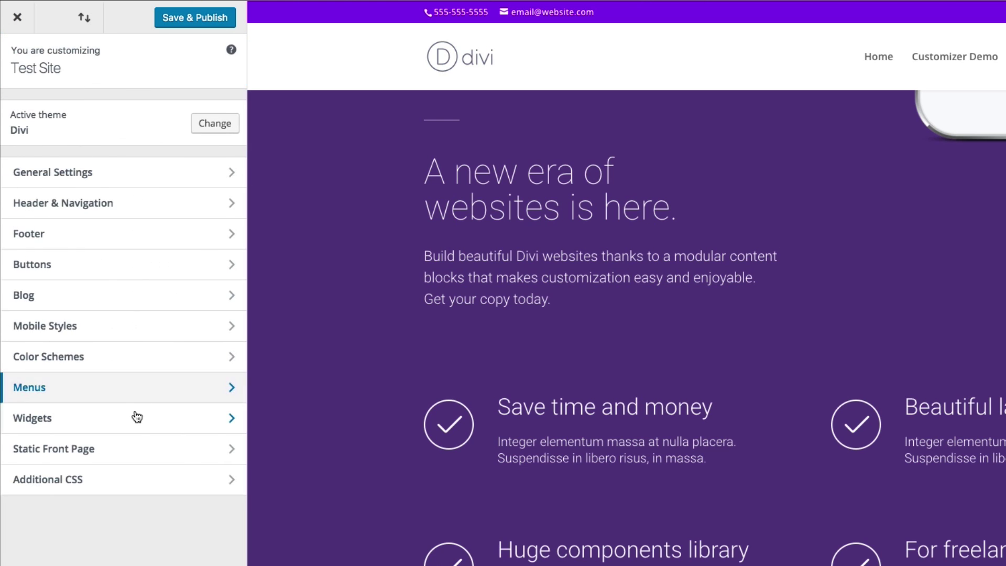
{"action": "left_click", "coordinate": [108, 426]}
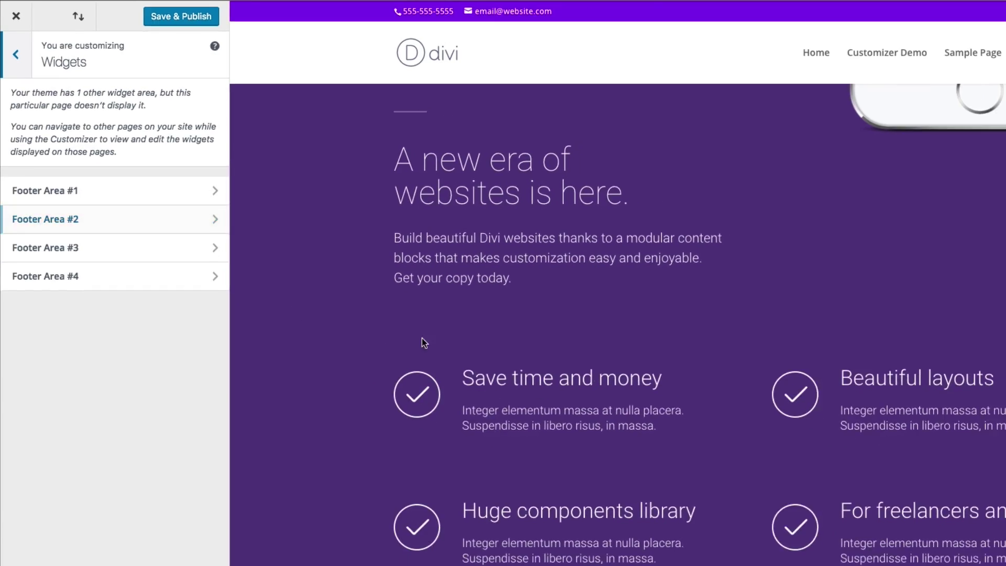
{"action": "scroll", "coordinate": [493, 391], "scroll_direction": "down", "scroll_amount": 15}
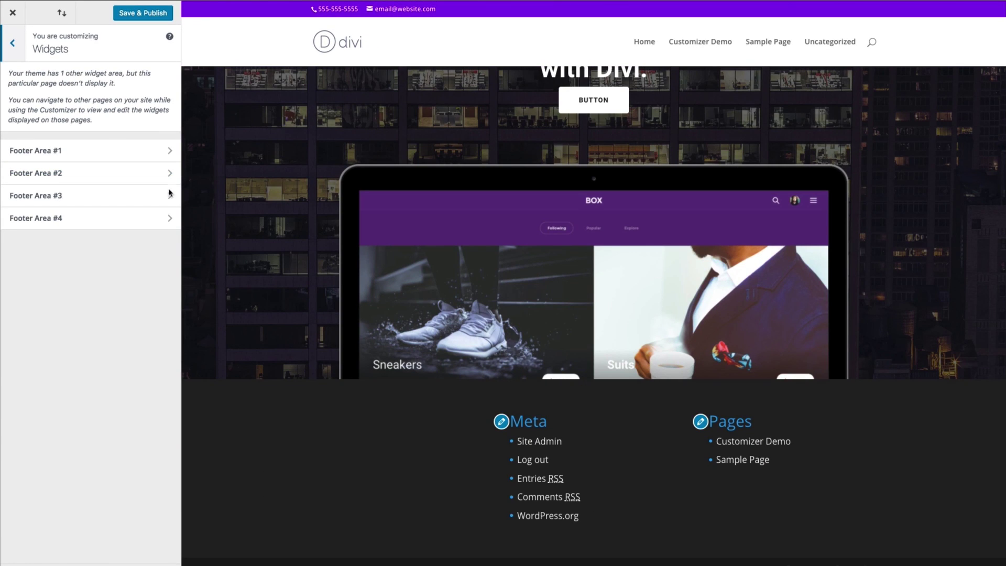
{"action": "left_click", "coordinate": [19, 52]}
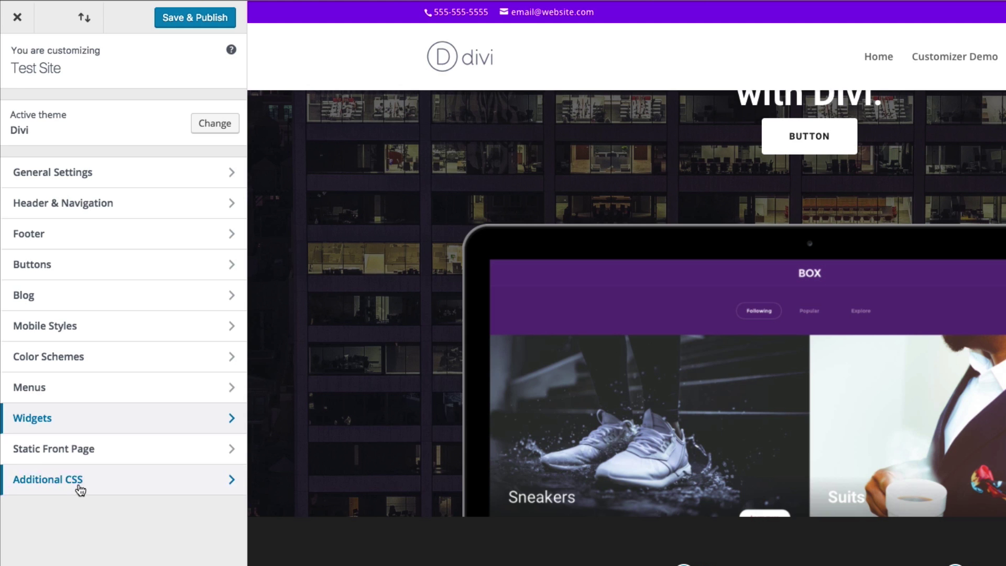
{"action": "left_click", "coordinate": [74, 479]}
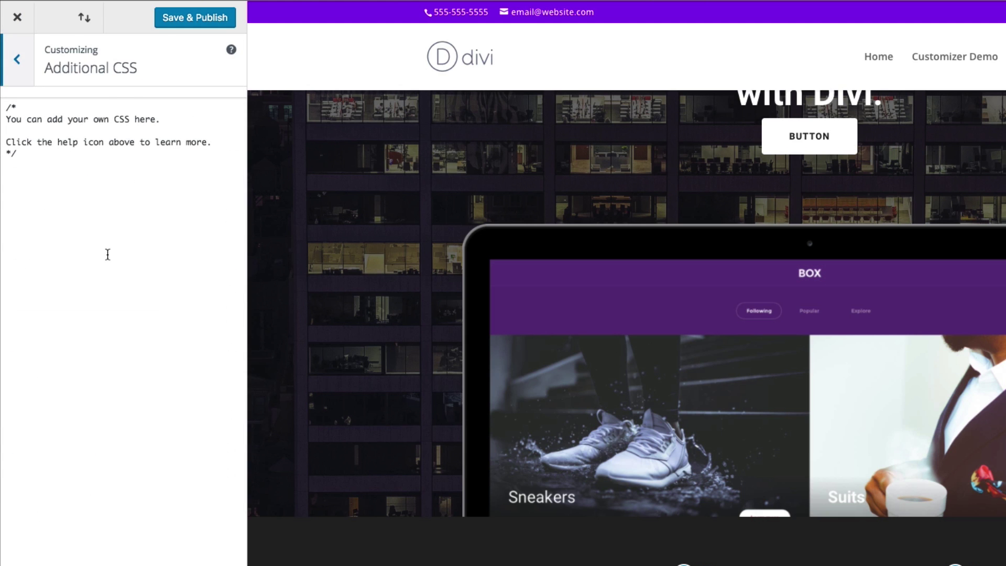
{"action": "left_click", "coordinate": [19, 69]}
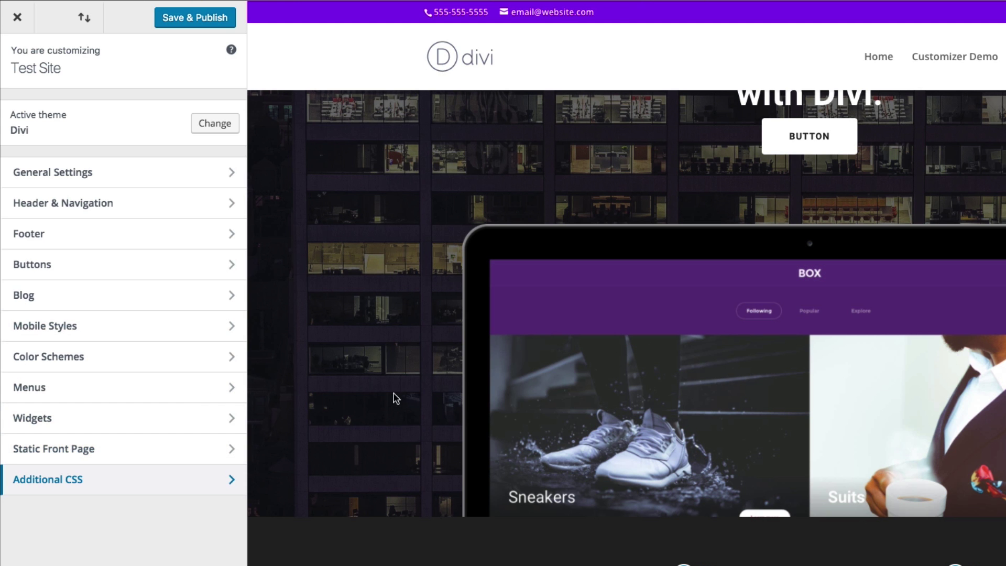
{"action": "scroll", "coordinate": [682, 389], "scroll_direction": "up", "scroll_amount": 8}
{"action": "scroll", "coordinate": [684, 393], "scroll_direction": "up", "scroll_amount": 10}
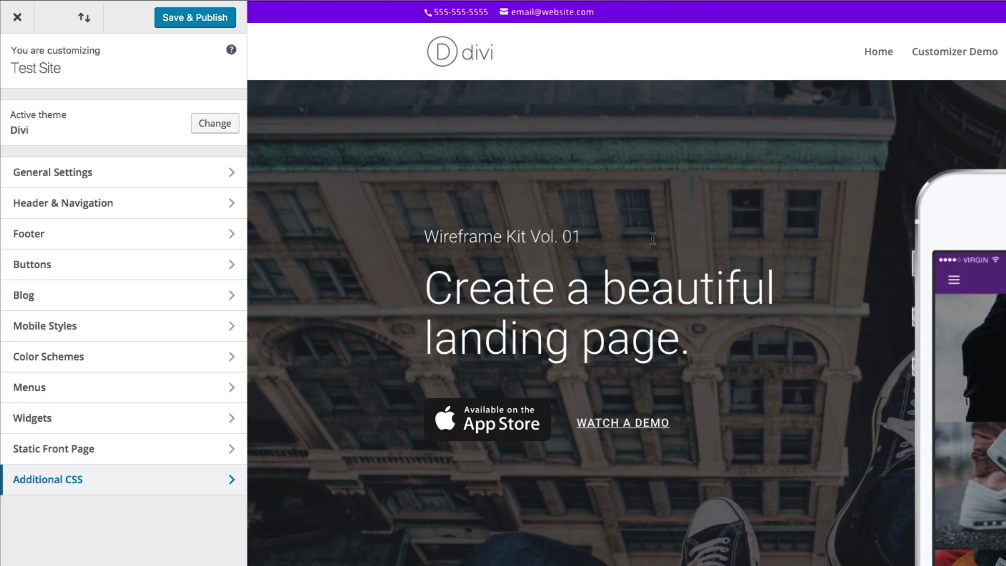
{"action": "scroll", "coordinate": [819, 258], "scroll_direction": "down", "scroll_amount": 10}
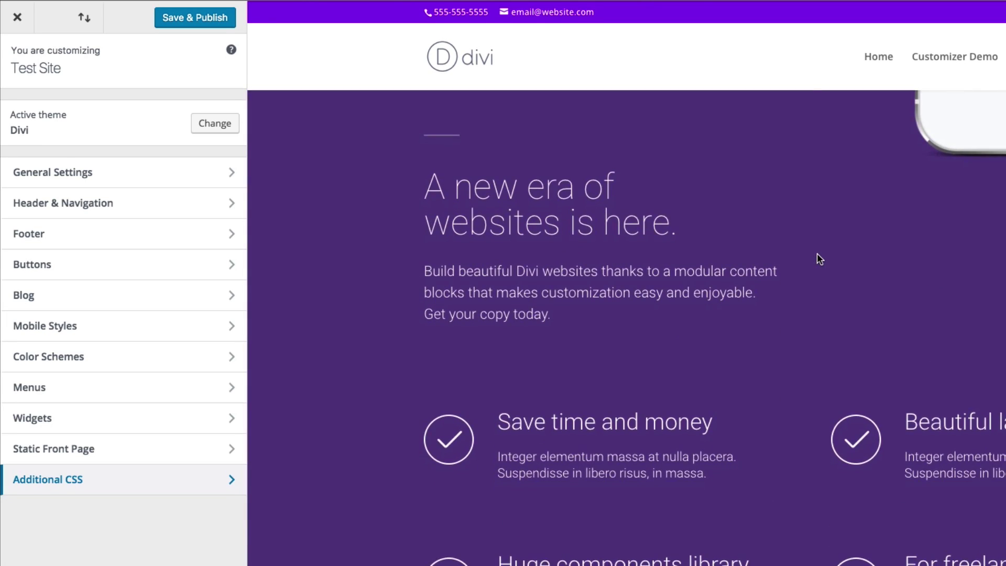
{"action": "scroll", "coordinate": [817, 253], "scroll_direction": "up", "scroll_amount": 10}
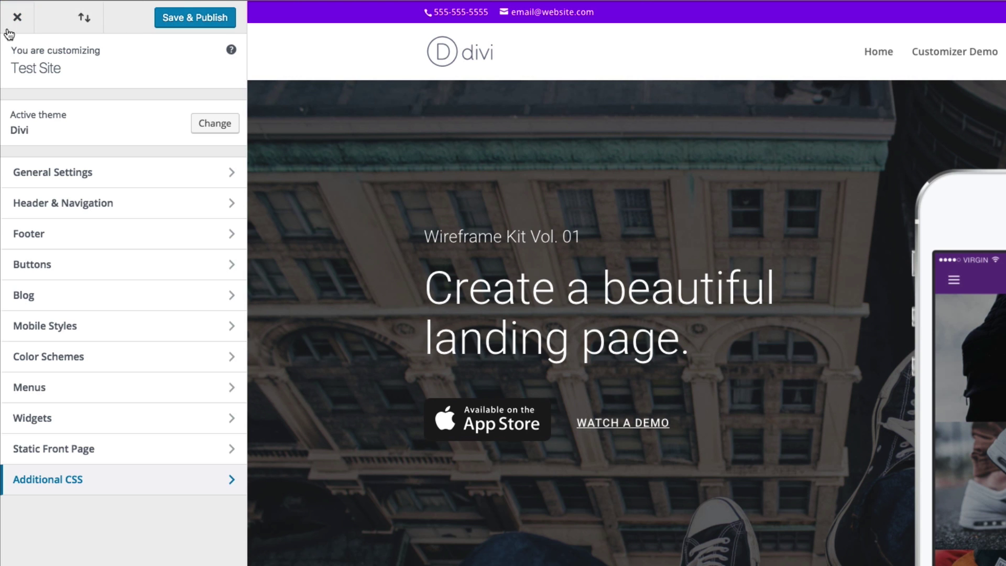
Step: Exit the customizer without saving, confirming Leave to reach the WordPress Dashboard
{"action": "left_click", "coordinate": [26, 26]}
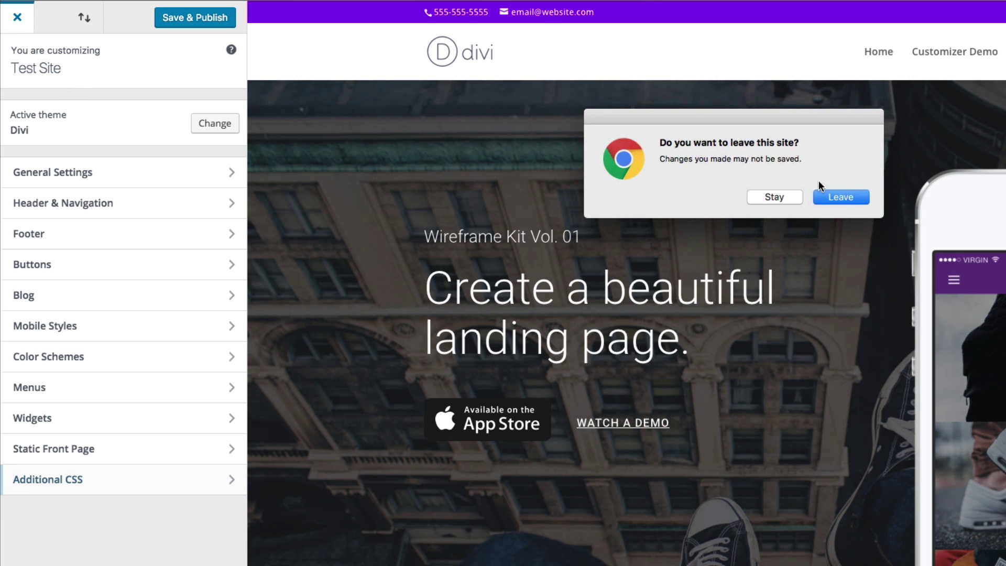
{"action": "left_click", "coordinate": [845, 198]}
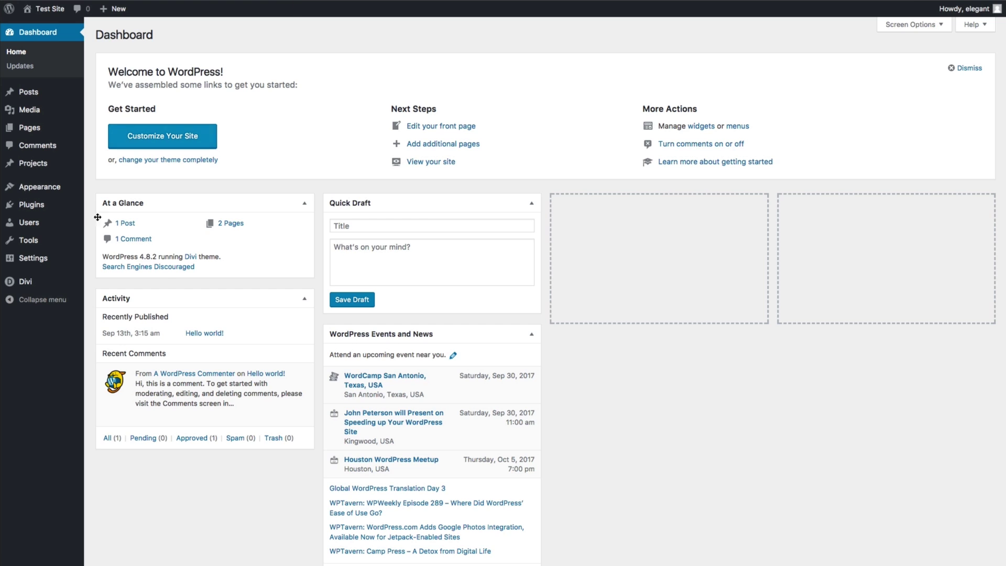
{"action": "mouse_move", "coordinate": [35, 282]}
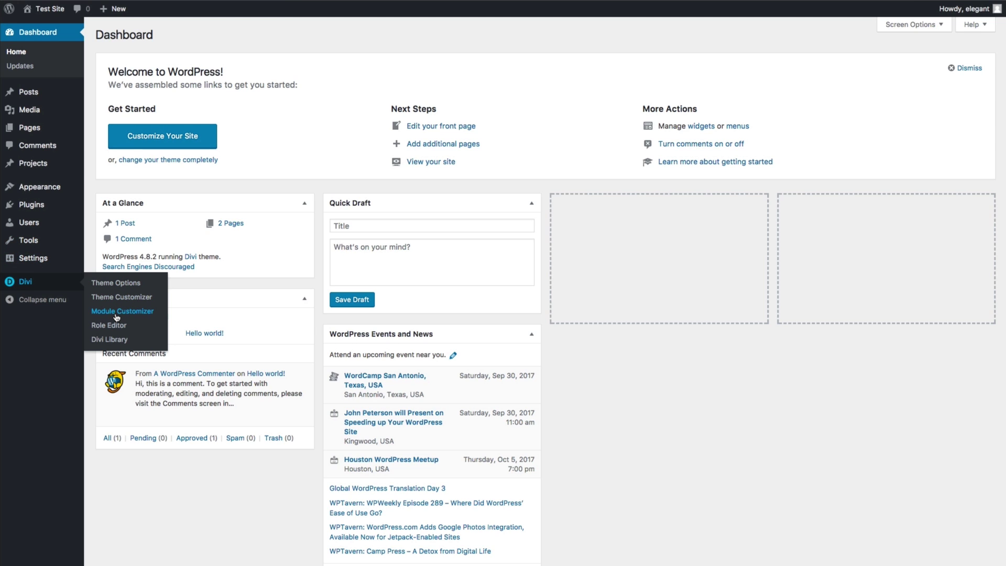
Step: Launch Divi's Module Customizer and browse its module panels such as Image, Gallery and Blurb
{"action": "left_click", "coordinate": [117, 313]}
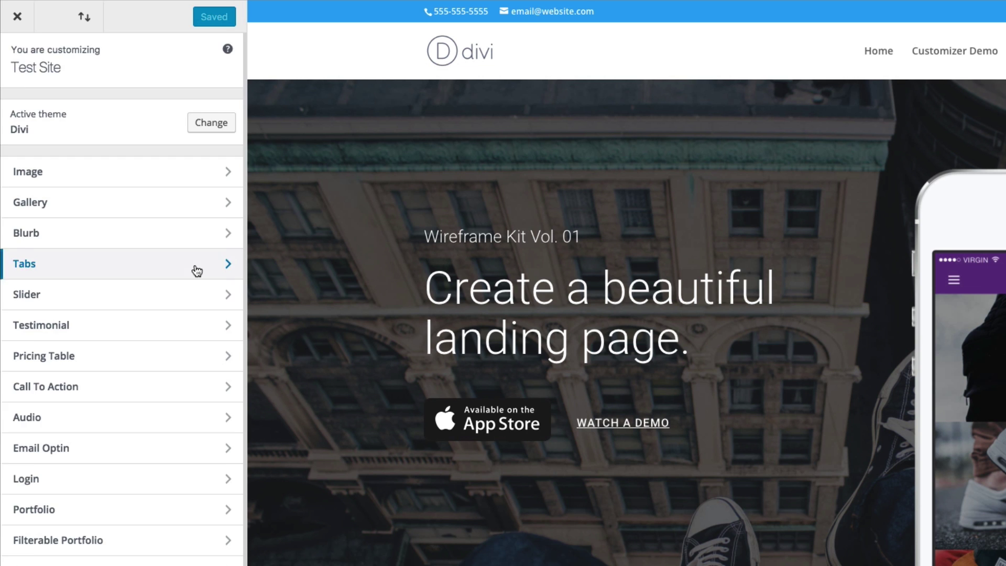
{"action": "scroll", "coordinate": [196, 269], "scroll_direction": "down", "scroll_amount": 5}
{"action": "scroll", "coordinate": [194, 269], "scroll_direction": "up", "scroll_amount": 5}
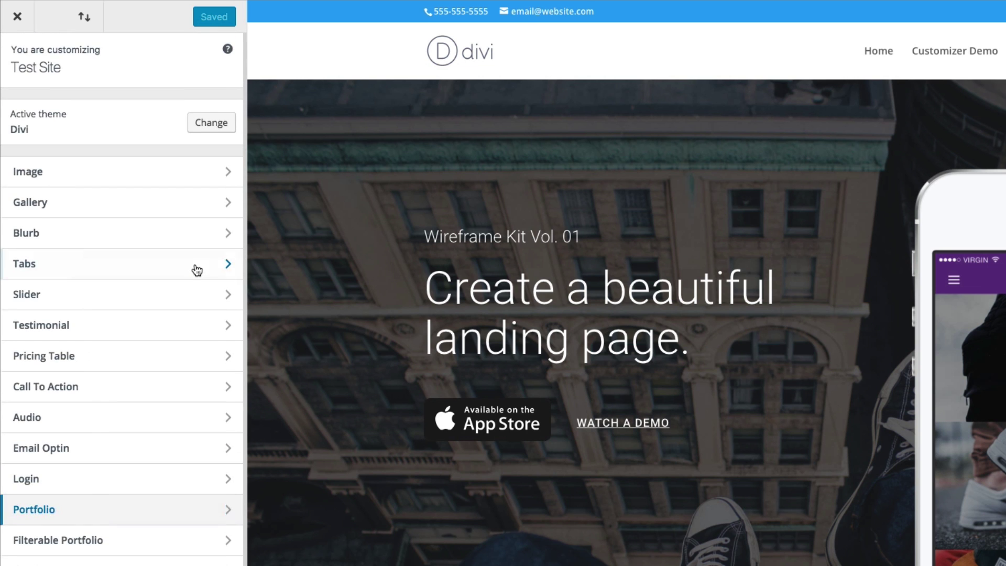
{"action": "scroll", "coordinate": [142, 281], "scroll_direction": "down", "scroll_amount": 5}
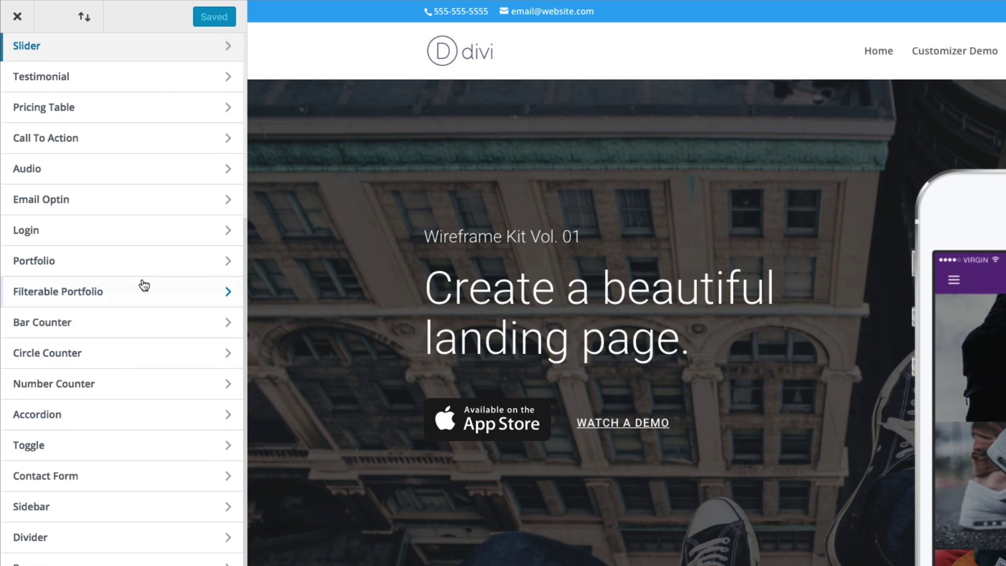
{"action": "scroll", "coordinate": [118, 252], "scroll_direction": "up", "scroll_amount": 5}
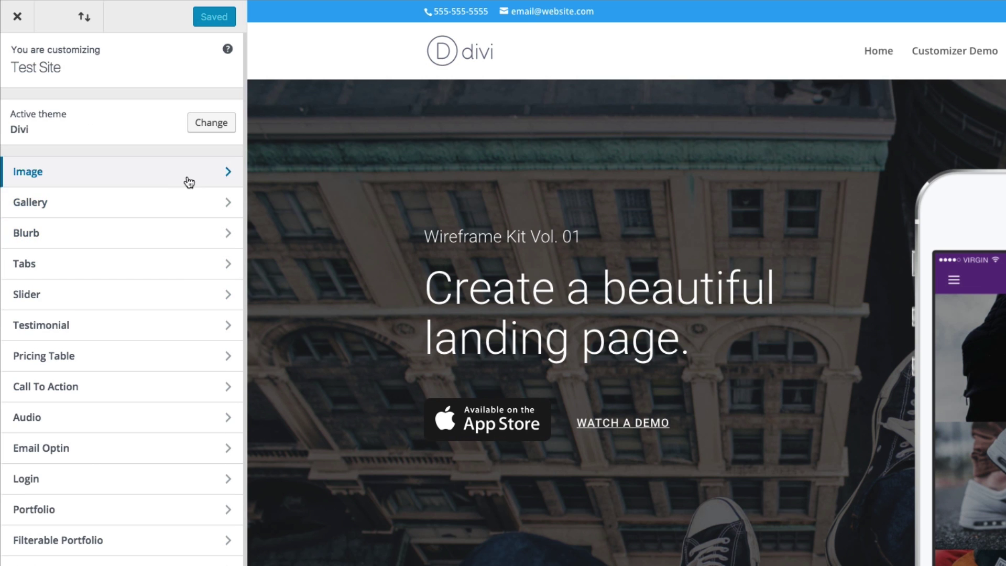
{"action": "scroll", "coordinate": [202, 472], "scroll_direction": "down", "scroll_amount": 5}
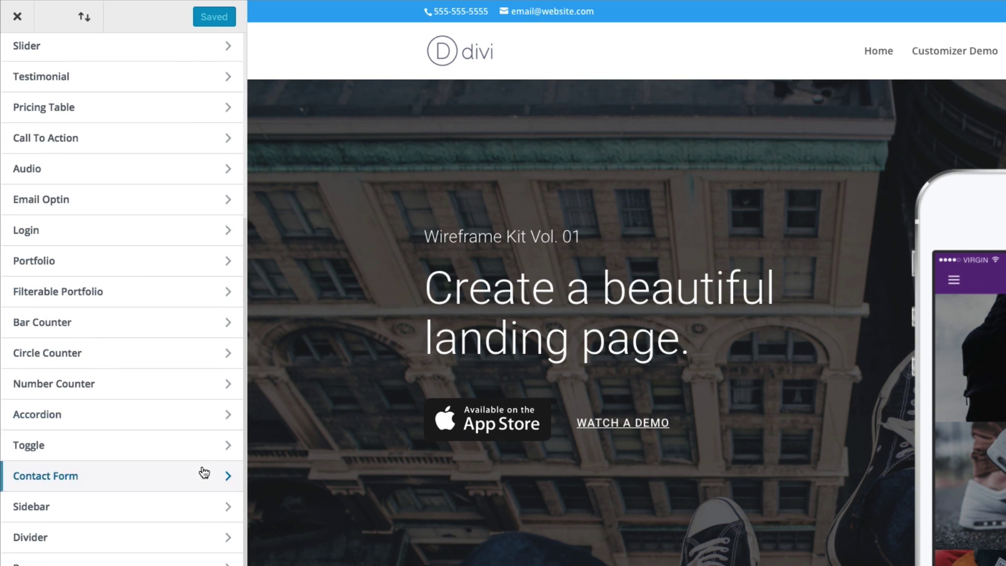
{"action": "scroll", "coordinate": [153, 406], "scroll_direction": "up", "scroll_amount": 1}
{"action": "scroll", "coordinate": [153, 407], "scroll_direction": "up", "scroll_amount": 4}
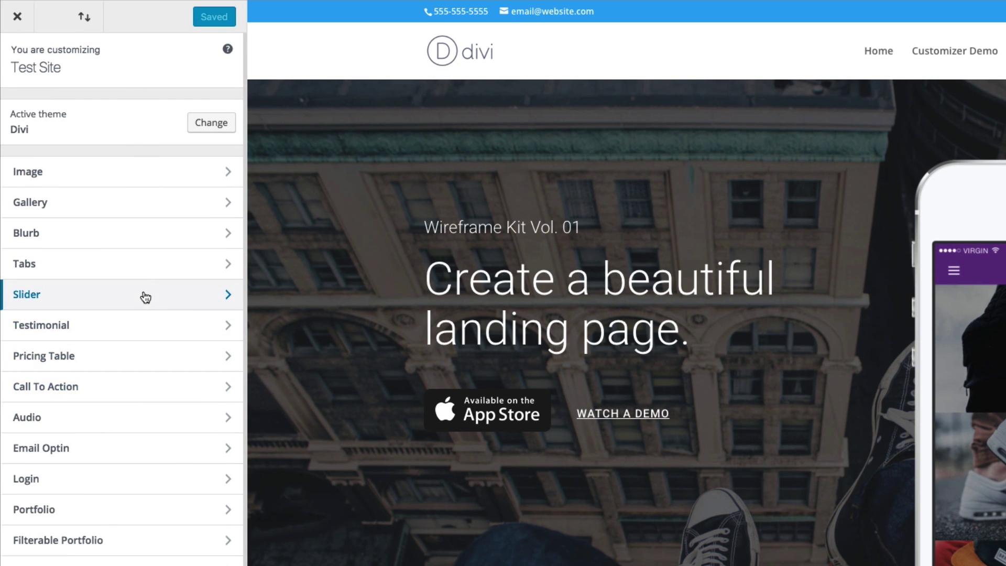
{"action": "scroll", "coordinate": [653, 359], "scroll_direction": "down", "scroll_amount": 3}
{"action": "scroll", "coordinate": [566, 345], "scroll_direction": "up", "scroll_amount": 3}
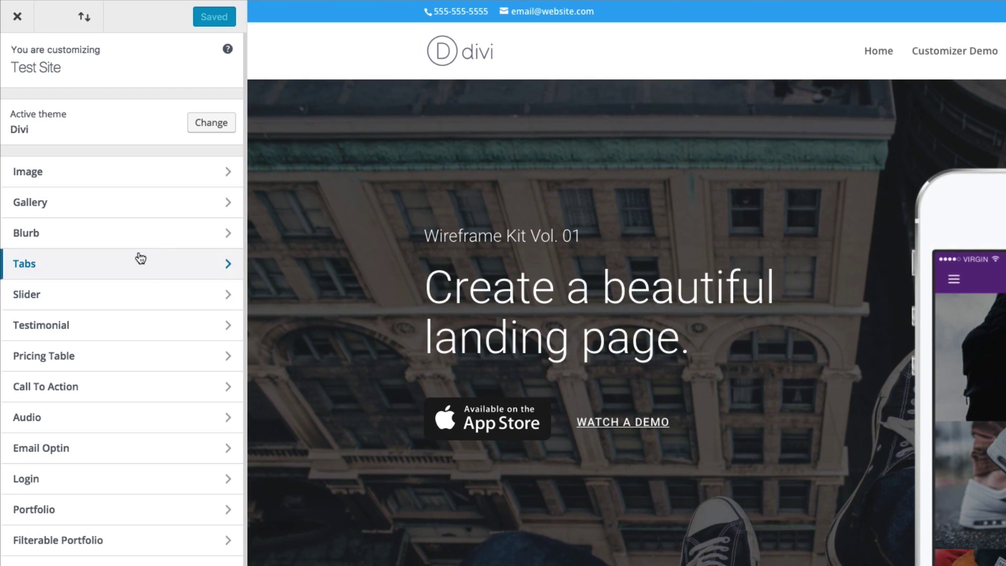
Step: Review the Image module's animation choices, keeping Left to Right
{"action": "left_click", "coordinate": [61, 176]}
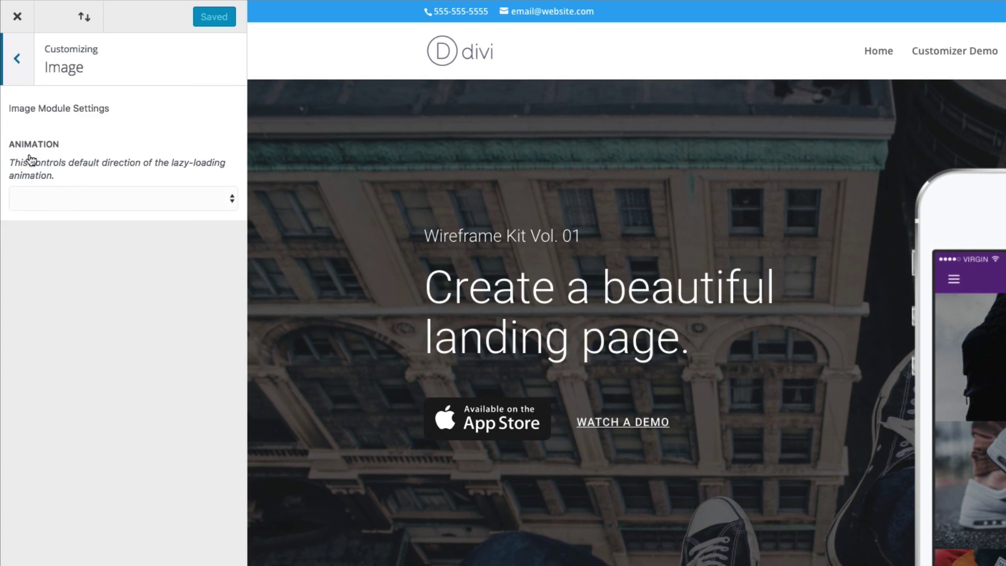
{"action": "left_click", "coordinate": [56, 197]}
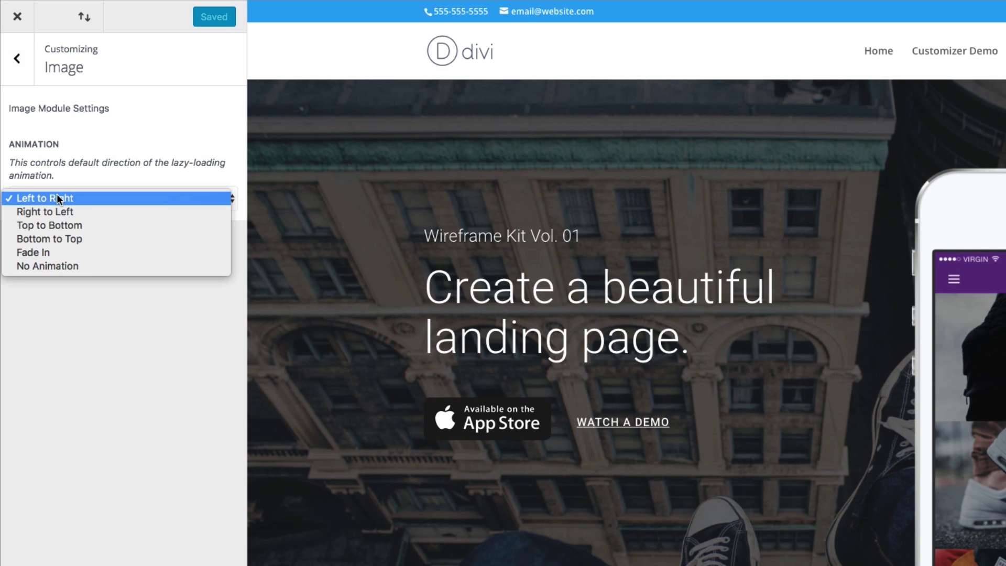
{"action": "left_click", "coordinate": [120, 158]}
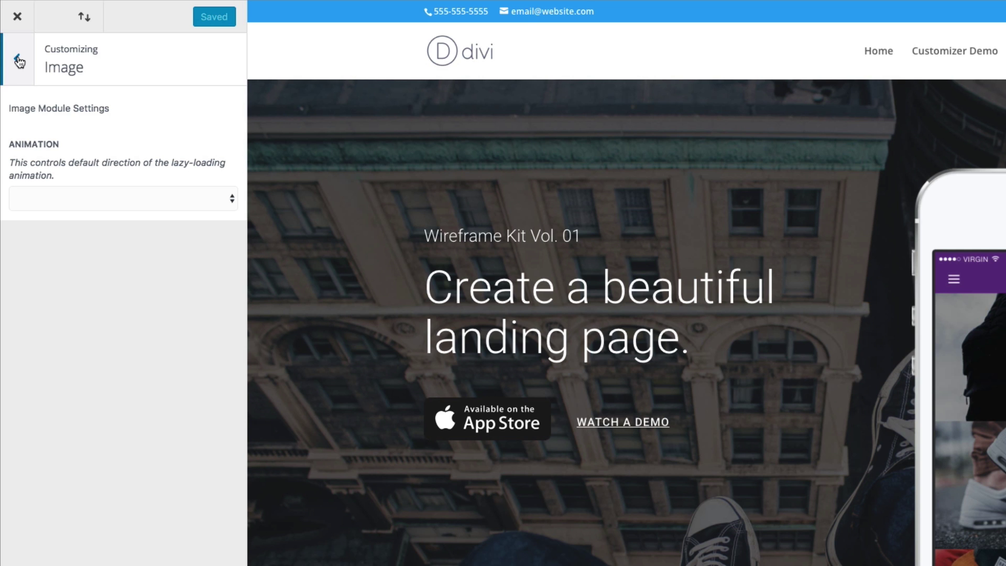
{"action": "left_click", "coordinate": [19, 62]}
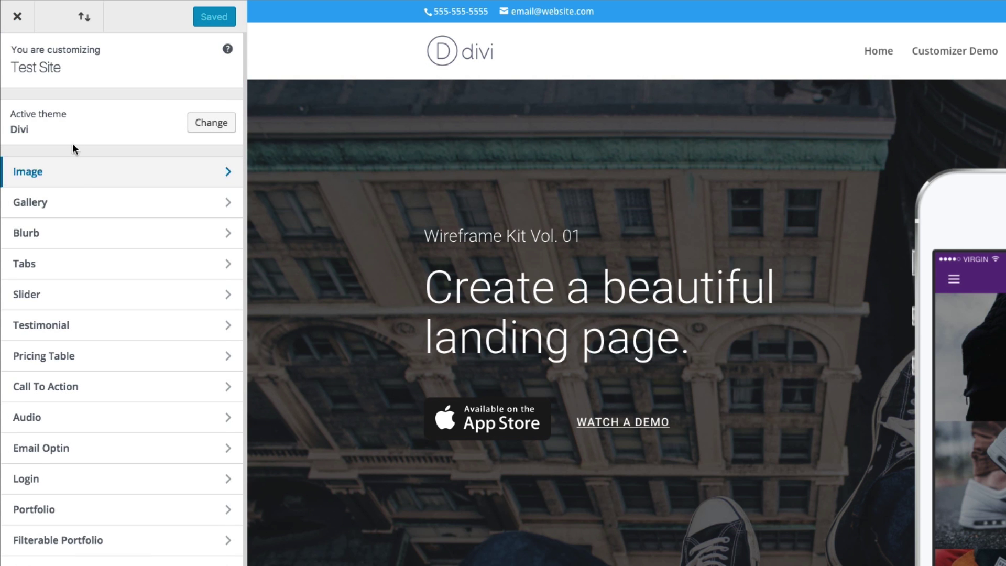
Step: Check the Gallery module settings (title 16, caption 14) unchanged, then scroll the preview down
{"action": "left_click", "coordinate": [73, 209]}
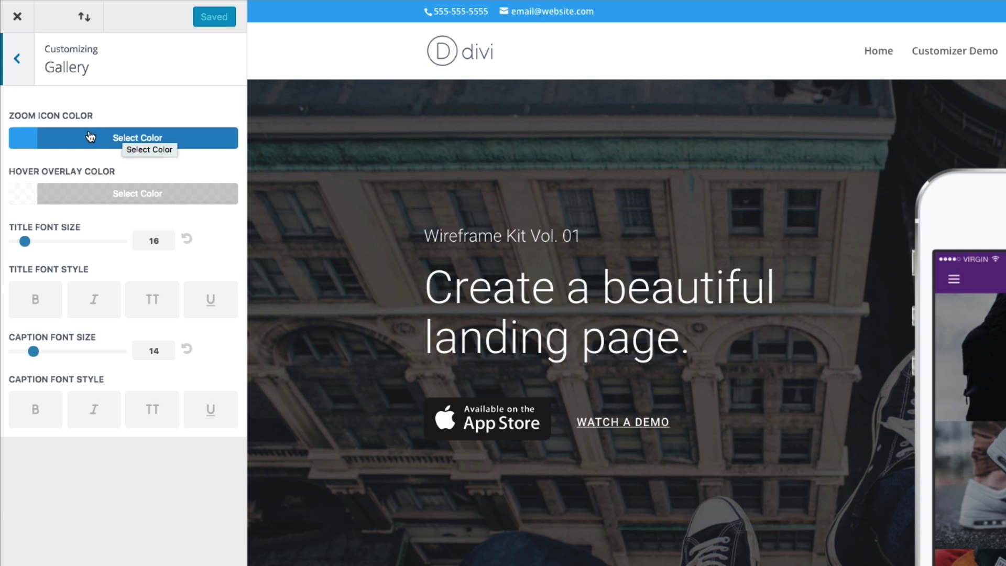
{"action": "left_click", "coordinate": [17, 59]}
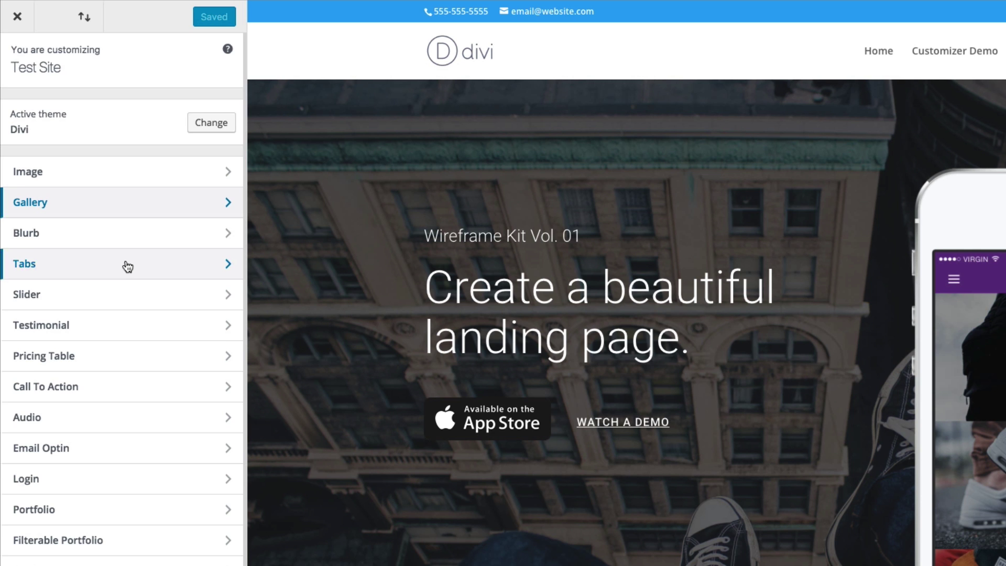
{"action": "scroll", "coordinate": [121, 275], "scroll_direction": "down", "scroll_amount": 2}
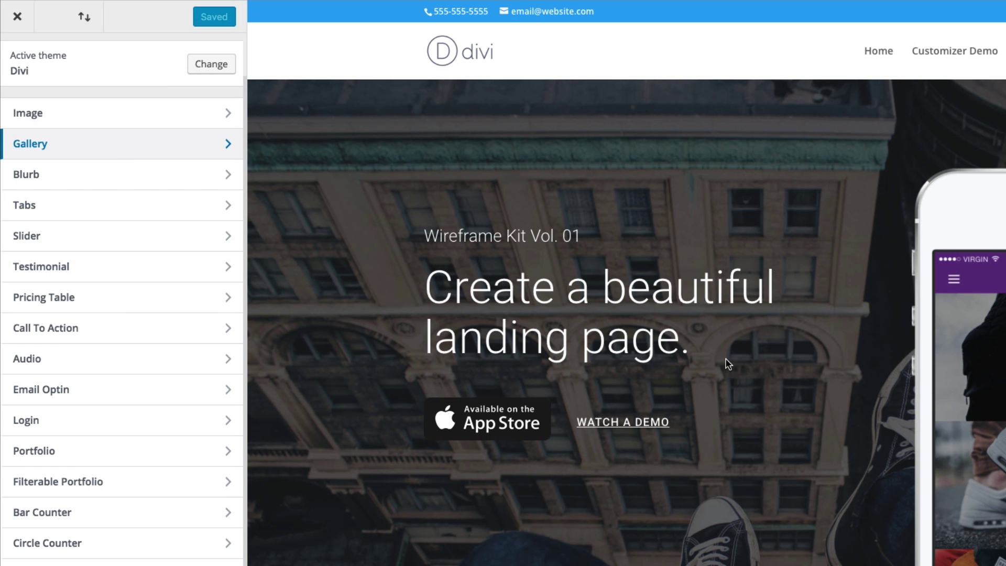
{"action": "scroll", "coordinate": [660, 299], "scroll_direction": "down", "scroll_amount": 10}
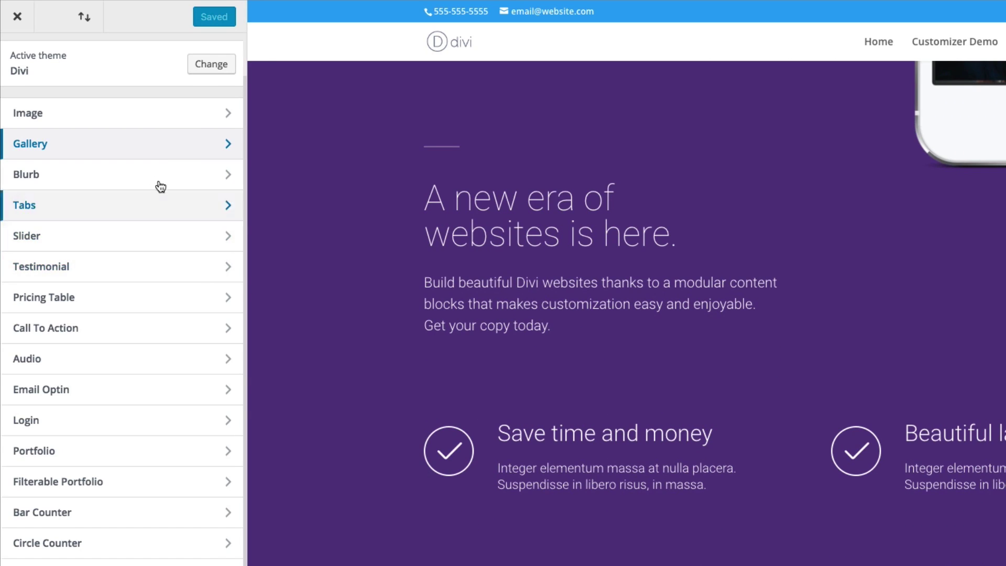
{"action": "left_click", "coordinate": [139, 171]}
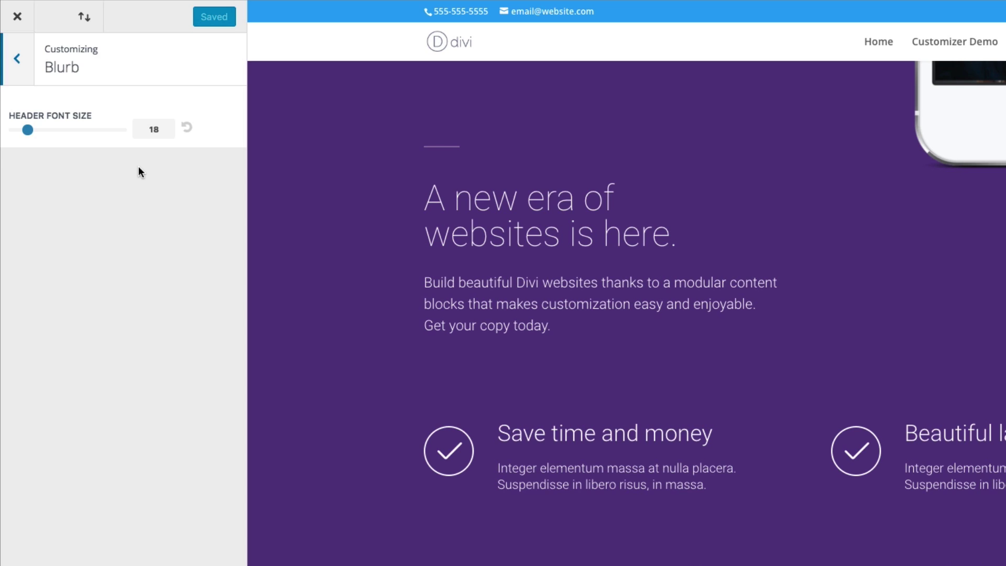
{"action": "left_click", "coordinate": [19, 58]}
{"action": "scroll", "coordinate": [175, 321], "scroll_direction": "down", "scroll_amount": 3}
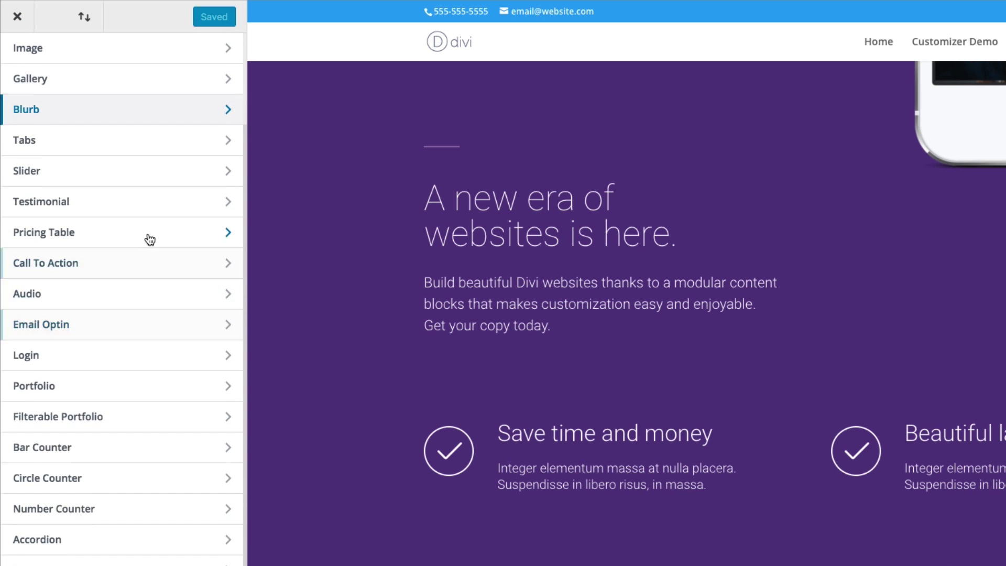
{"action": "scroll", "coordinate": [146, 247], "scroll_direction": "down", "scroll_amount": 2}
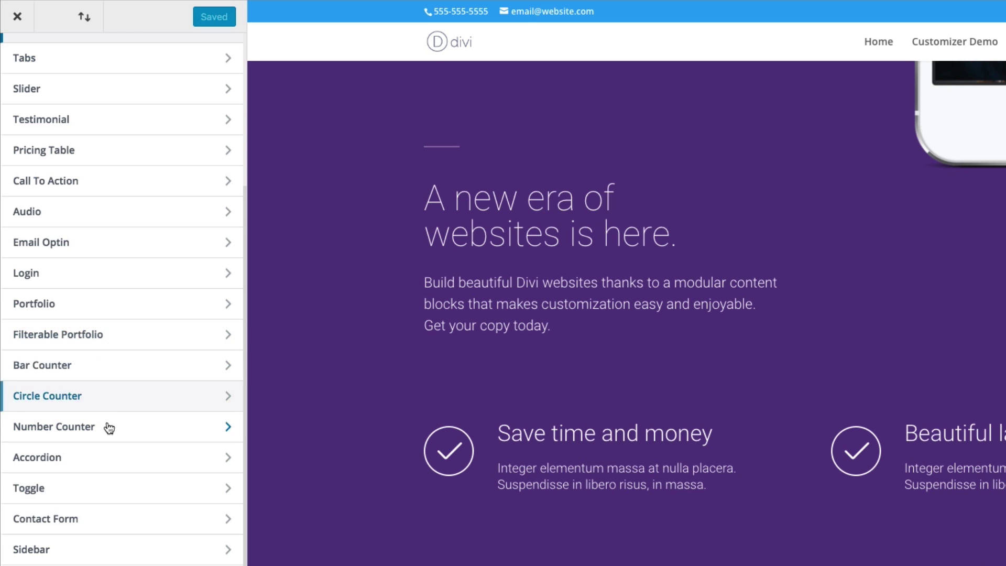
{"action": "left_click", "coordinate": [32, 564]}
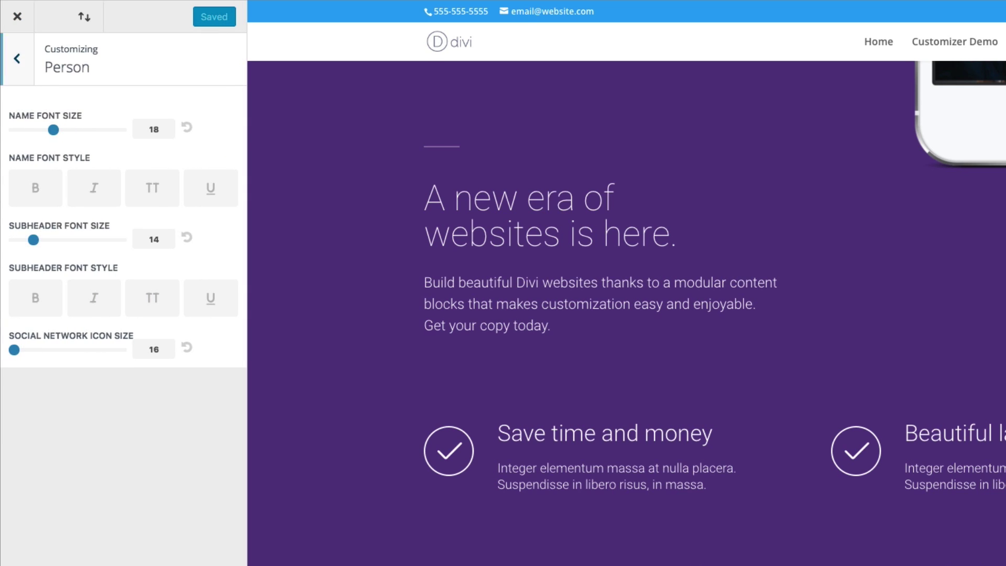
{"action": "left_click_drag", "start_coordinate": [51, 129], "coordinate": [55, 129]}
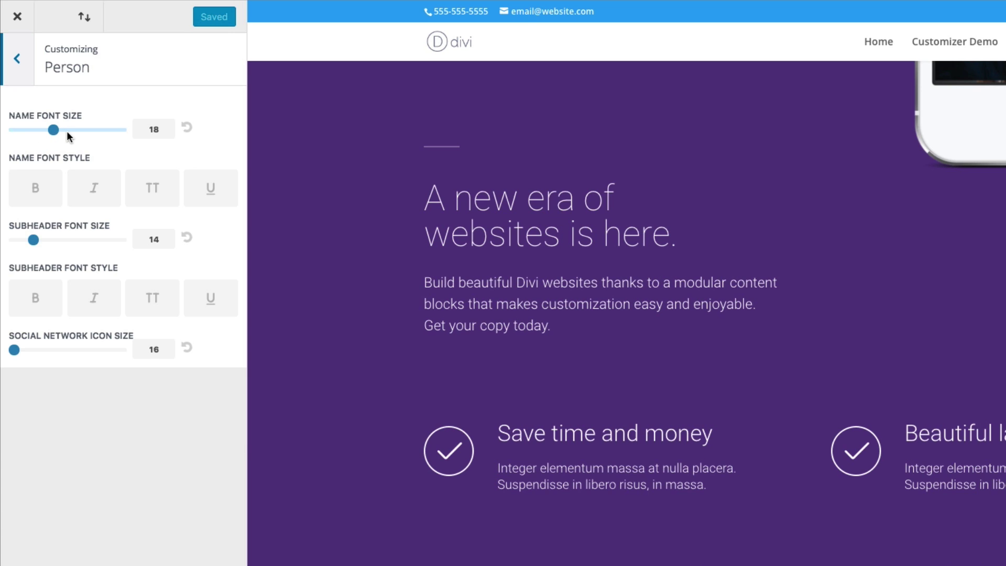
{"action": "left_click", "coordinate": [17, 58]}
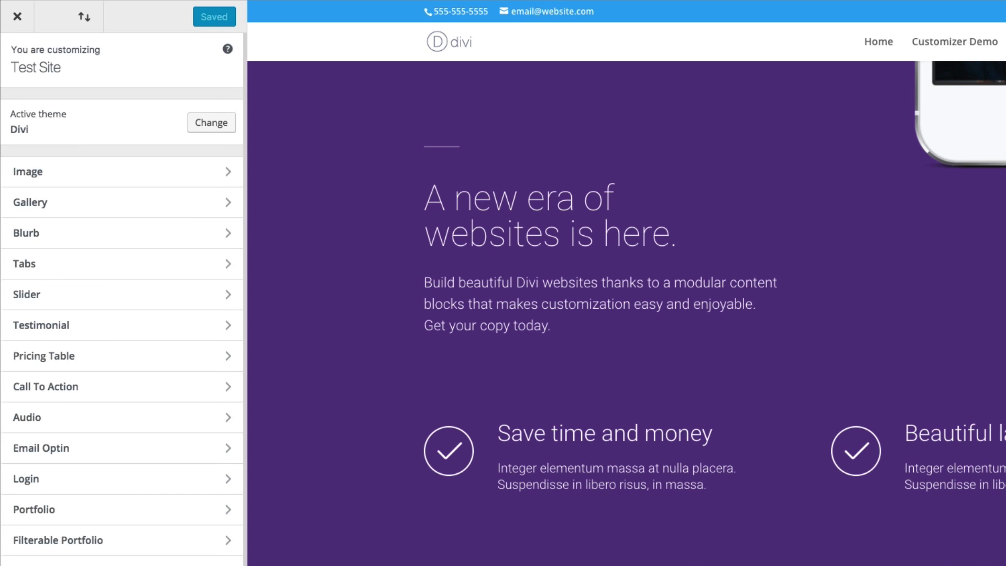
{"action": "scroll", "coordinate": [94, 535], "scroll_direction": "down", "scroll_amount": 5}
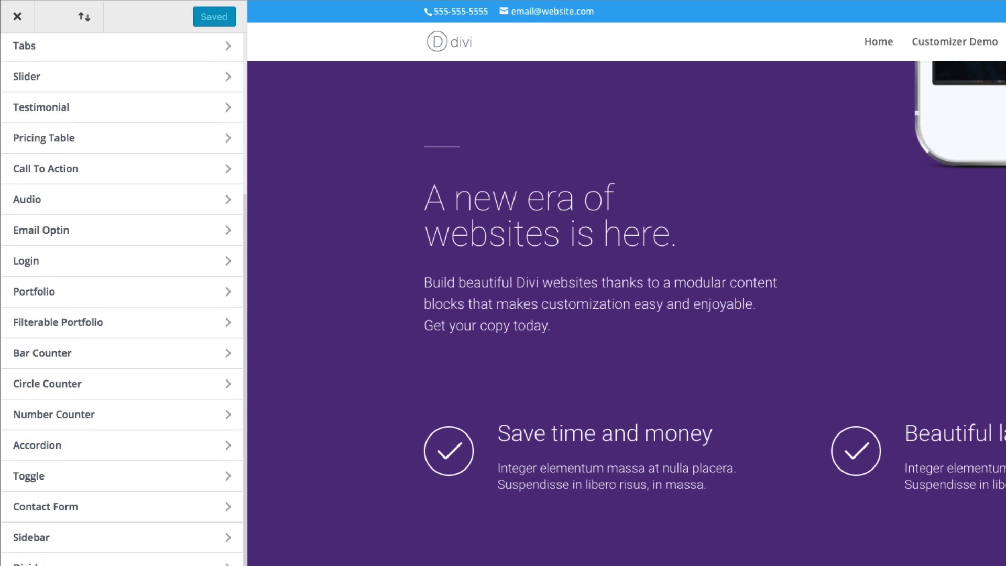
{"action": "scroll", "coordinate": [94, 534], "scroll_direction": "up", "scroll_amount": 5}
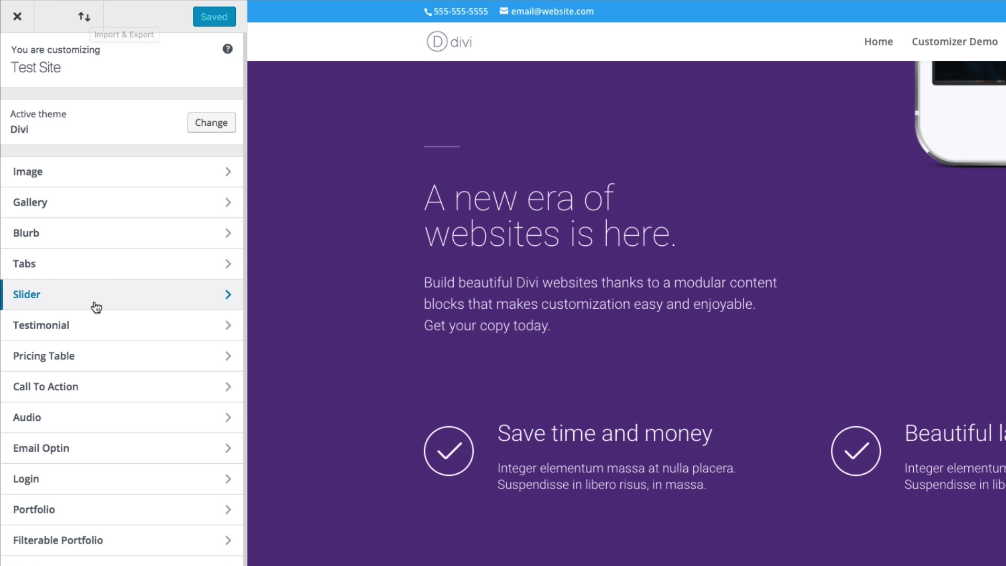
{"action": "scroll", "coordinate": [139, 340], "scroll_direction": "down", "scroll_amount": 4}
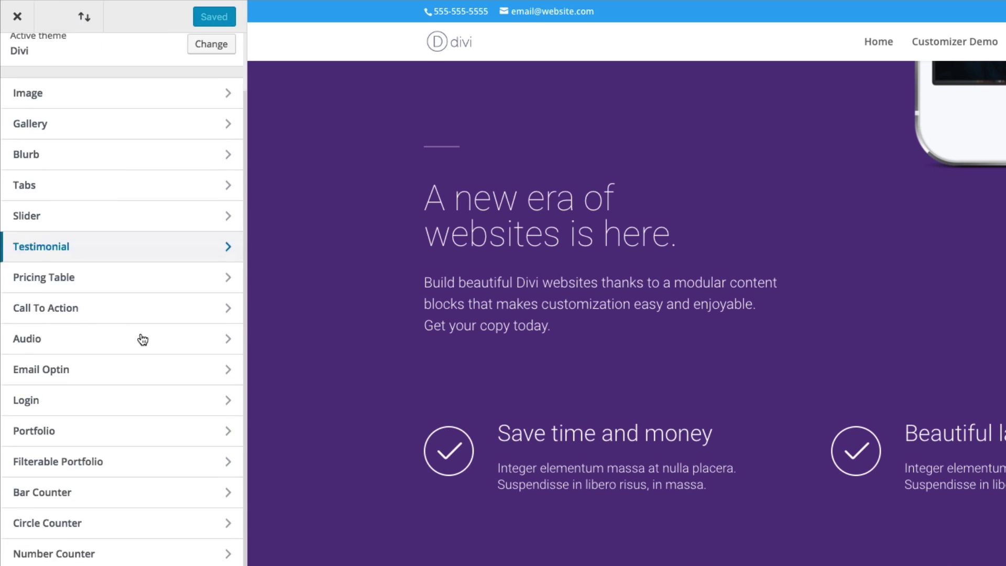
{"action": "scroll", "coordinate": [139, 325], "scroll_direction": "up", "scroll_amount": 4}
{"action": "scroll", "coordinate": [159, 413], "scroll_direction": "down", "scroll_amount": 4}
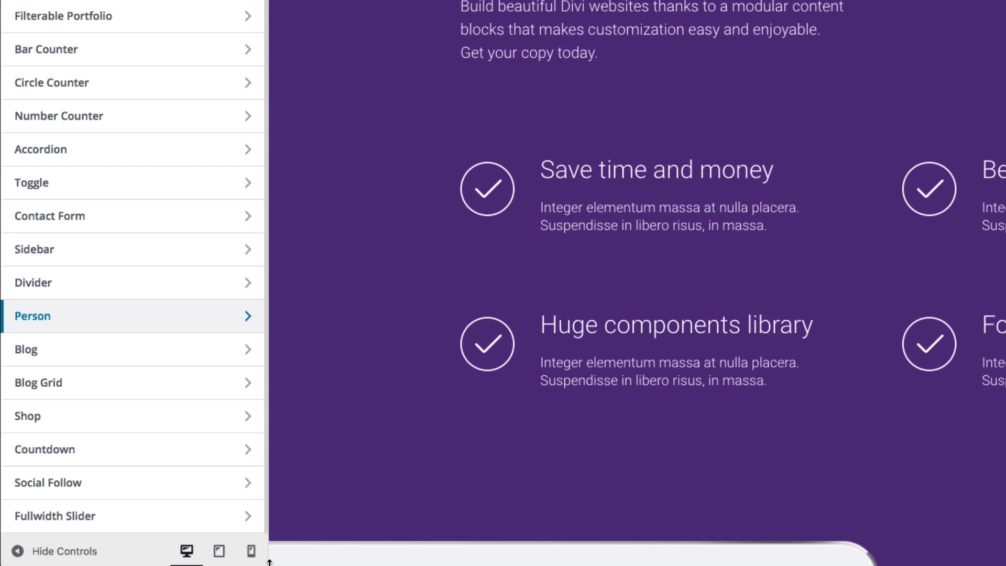
{"action": "left_click", "coordinate": [182, 558]}
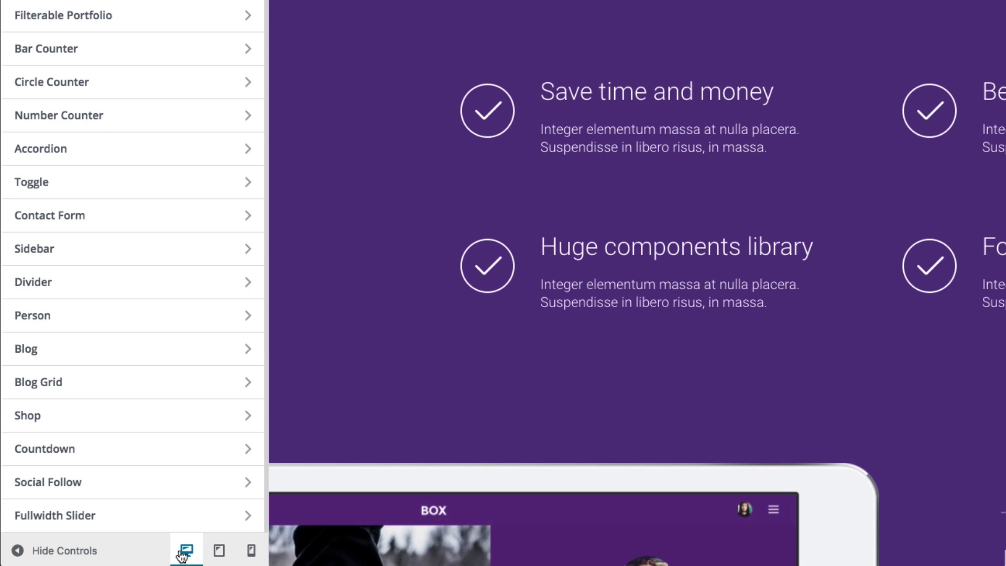
{"action": "left_click", "coordinate": [67, 554]}
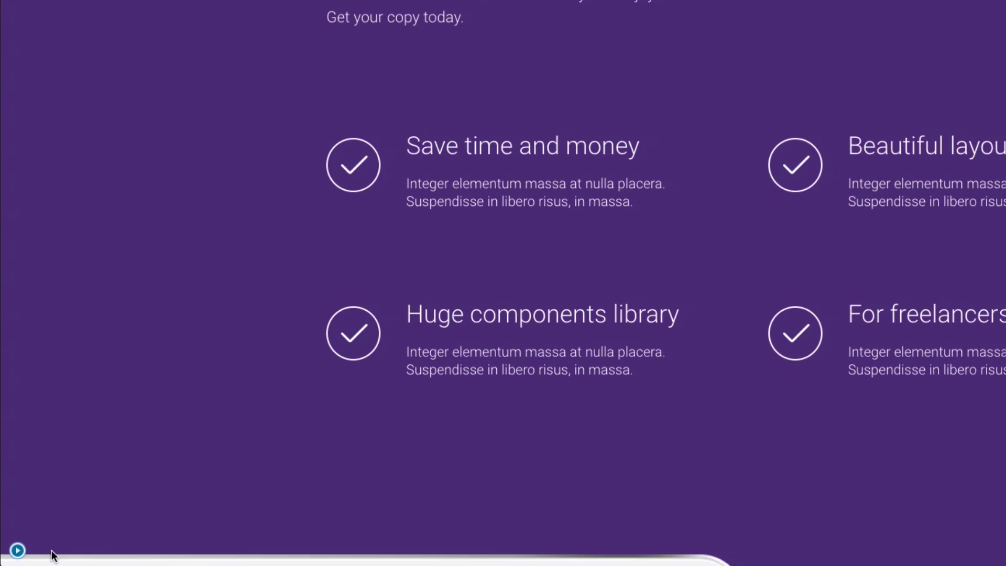
{"action": "left_click", "coordinate": [17, 551]}
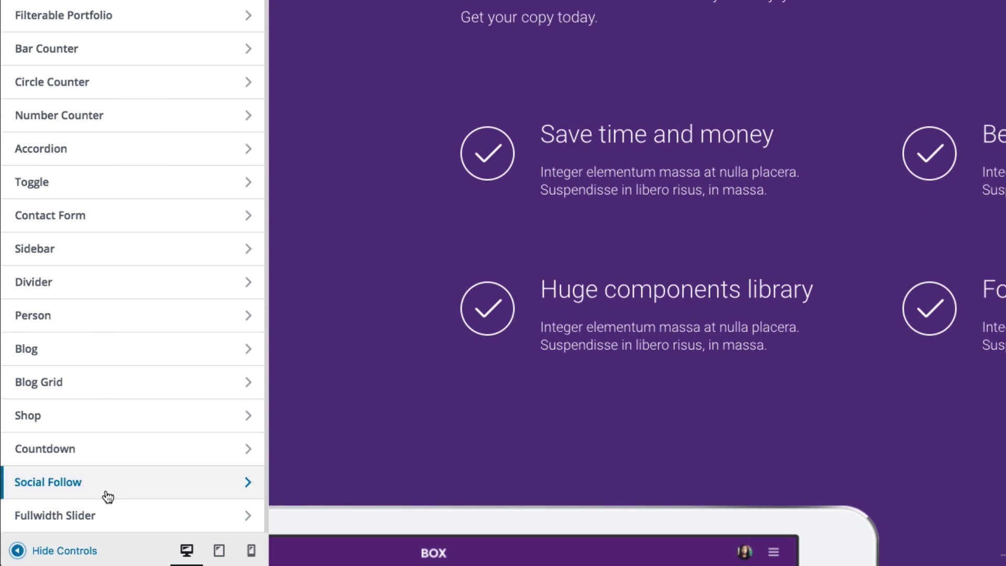
{"action": "left_click", "coordinate": [71, 552]}
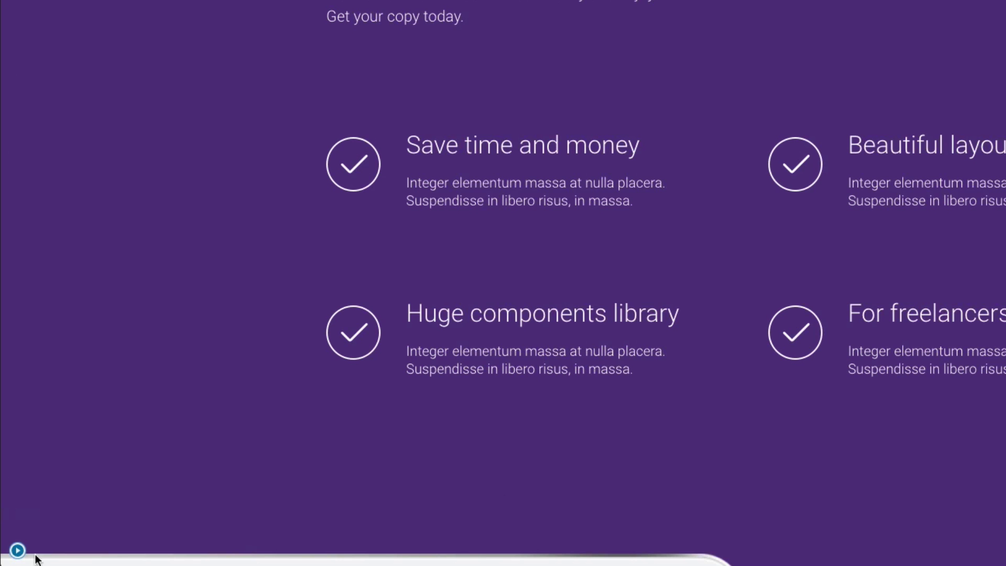
{"action": "left_click", "coordinate": [17, 551]}
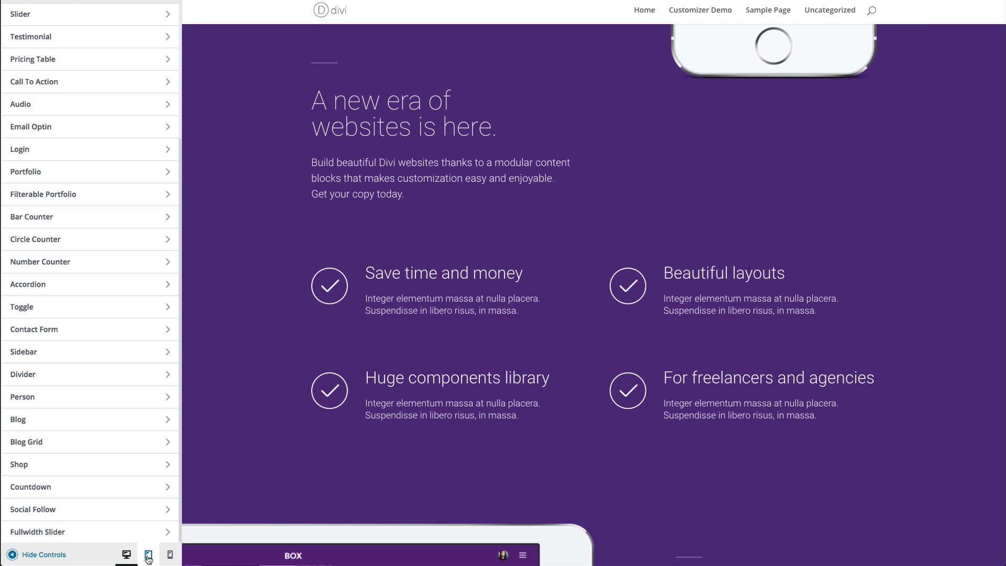
{"action": "left_click", "coordinate": [148, 557]}
{"action": "left_click", "coordinate": [170, 555]}
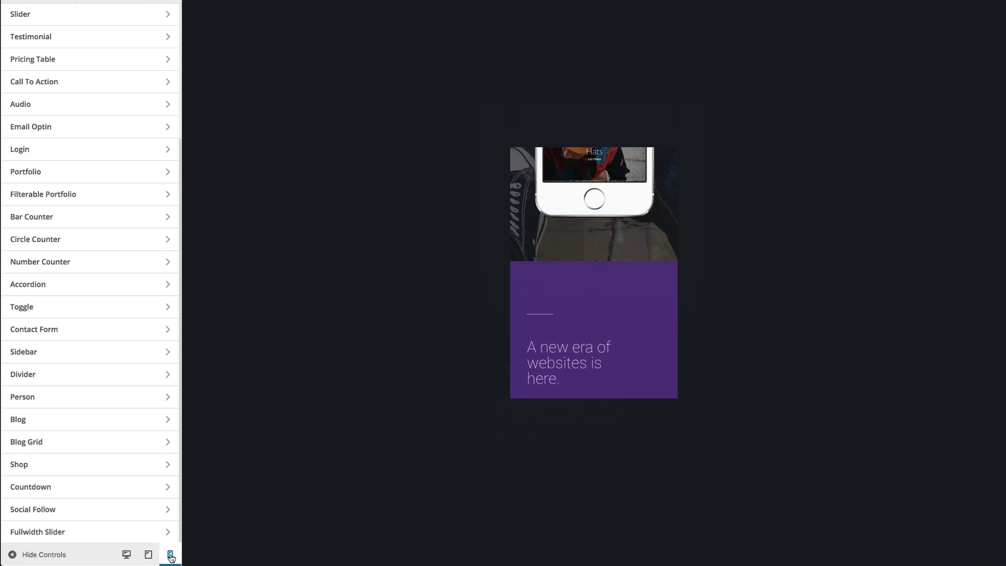
{"action": "left_click", "coordinate": [125, 555]}
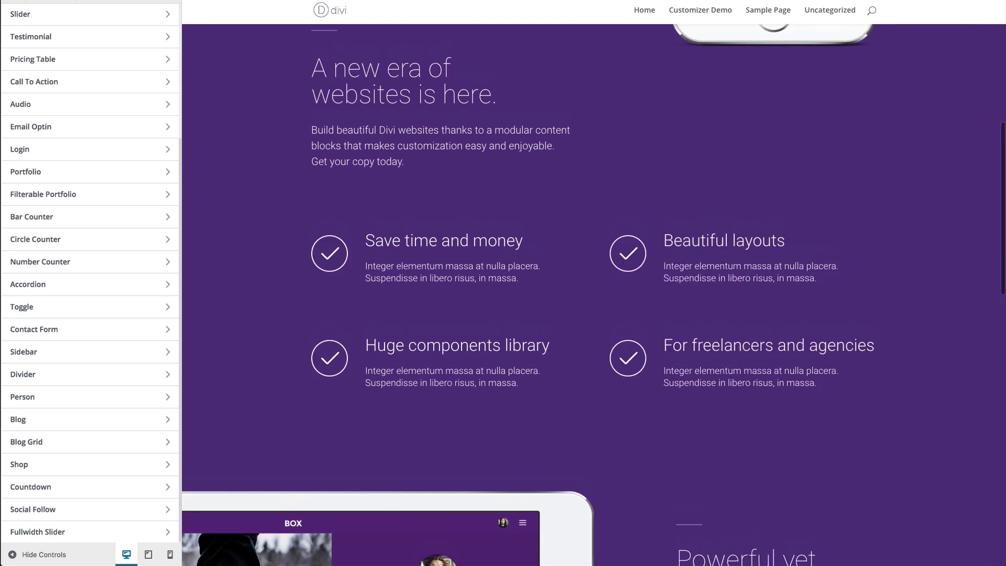
{"action": "scroll", "coordinate": [415, 494], "scroll_direction": "down", "scroll_amount": 2}
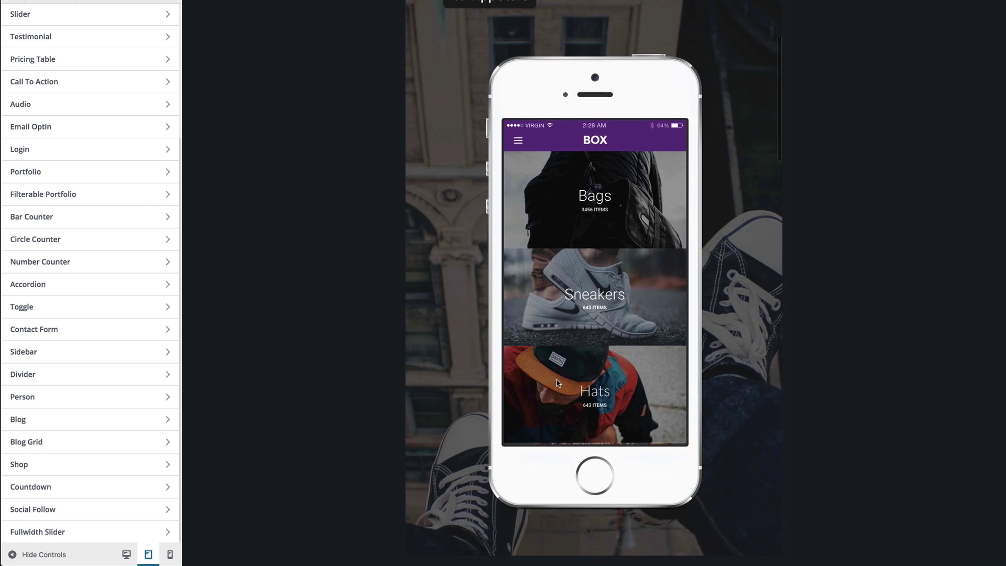
{"action": "scroll", "coordinate": [557, 384], "scroll_direction": "down", "scroll_amount": 20}
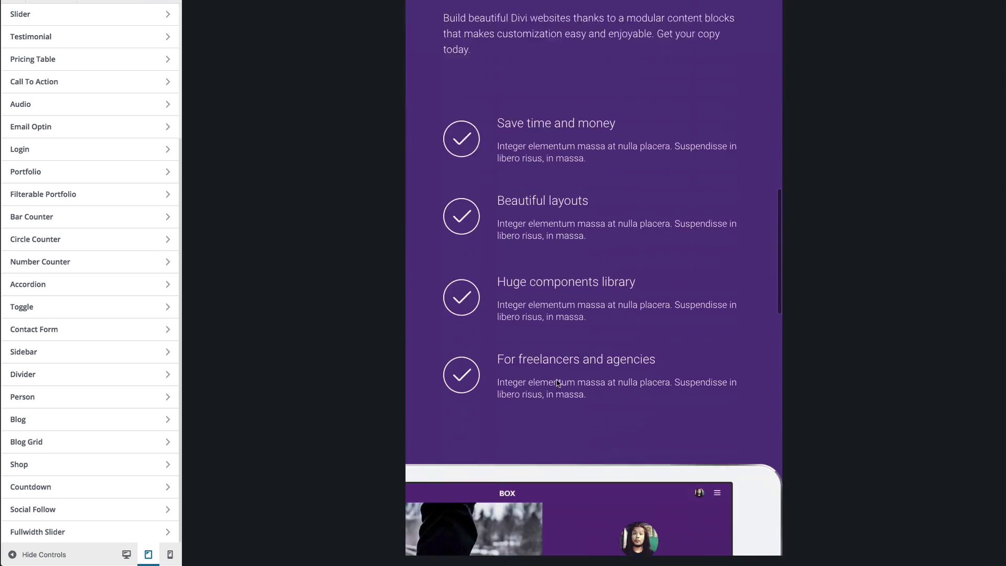
{"action": "scroll", "coordinate": [557, 379], "scroll_direction": "up", "scroll_amount": 8}
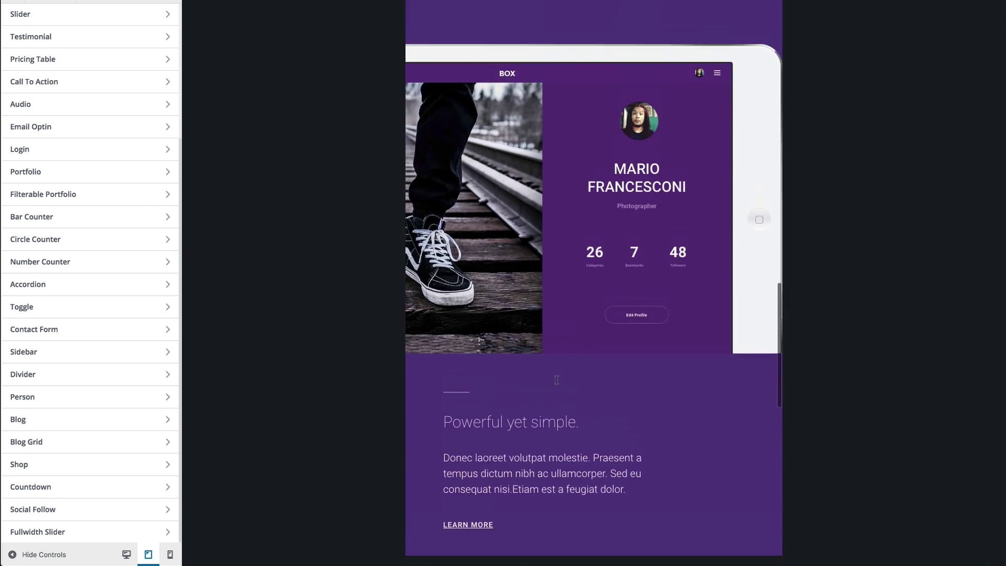
{"action": "left_click", "coordinate": [127, 555]}
{"action": "scroll", "coordinate": [82, 452], "scroll_direction": "up", "scroll_amount": 5}
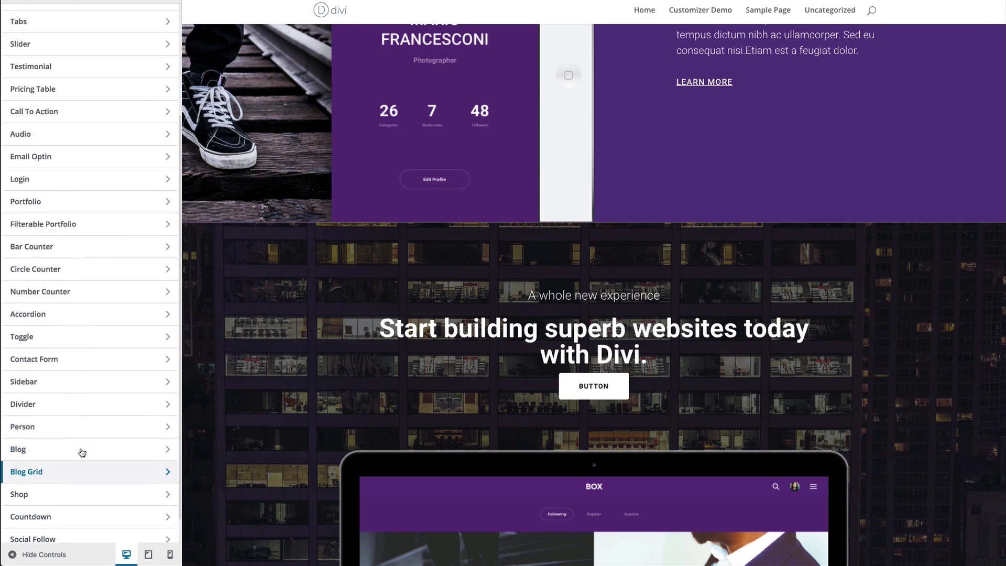